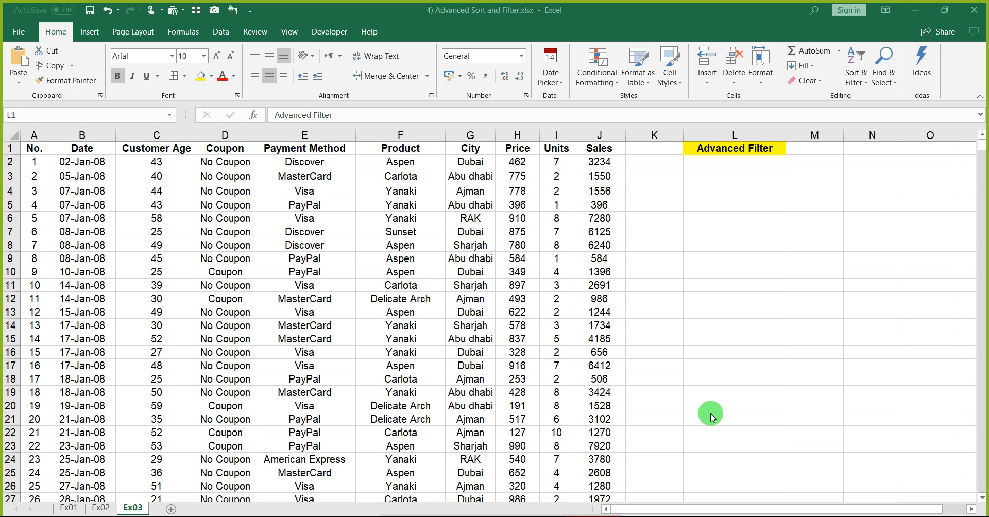
Turn on filtering for the sales table and filter the City column to show only Ajman.
left_click(334, 150)
left_click(388, 149)
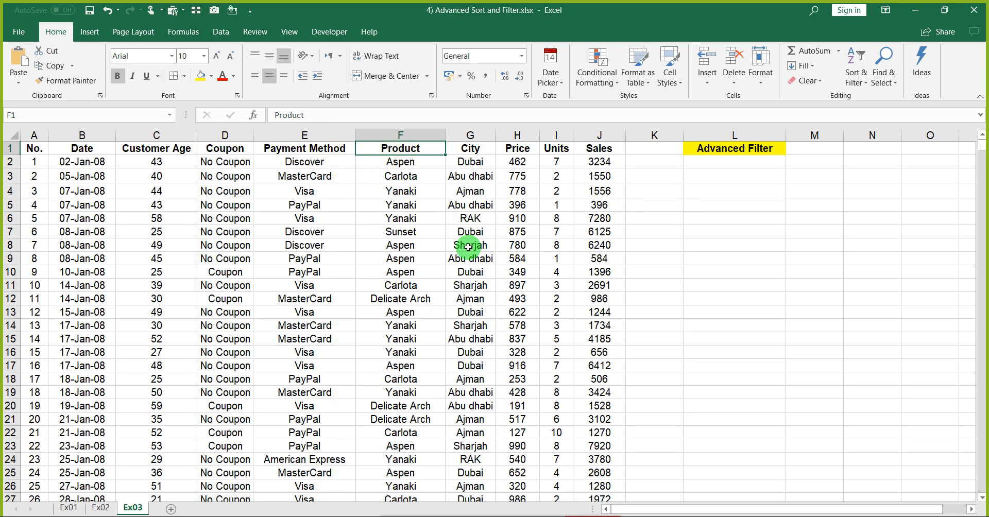
key("ctrl+shift+l")
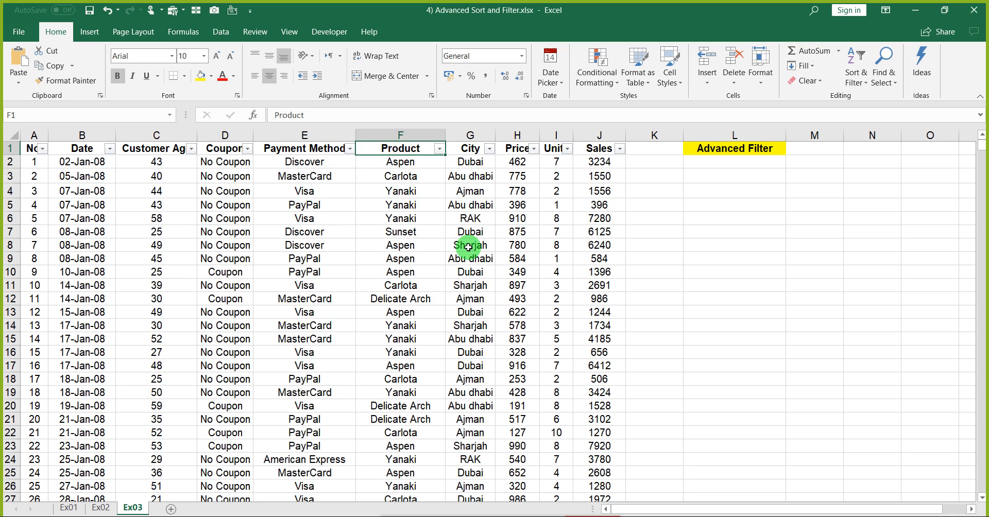
key("Right")
key("alt+Down")
key("e")
key("e")
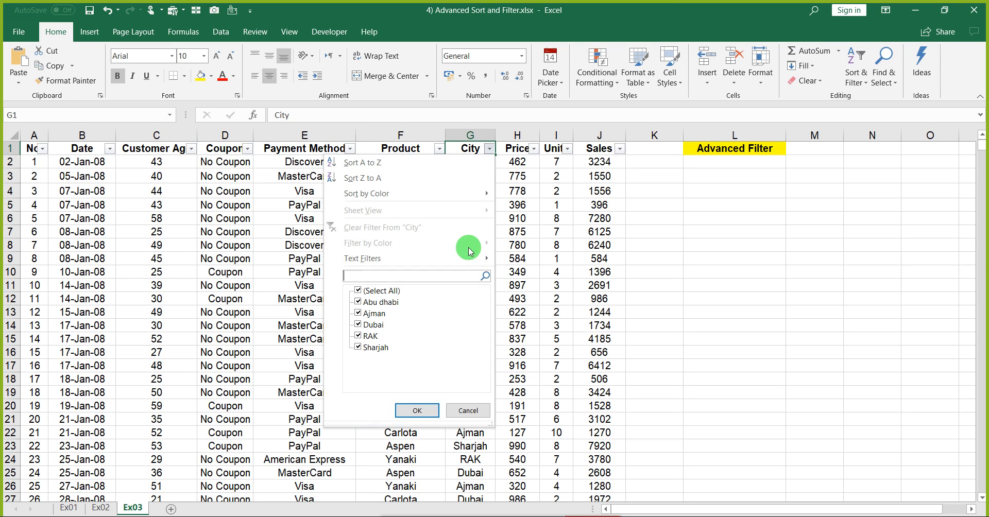
key("Down")
key("space")
key("Down")
key("Down")
key("space")
key("Tab")
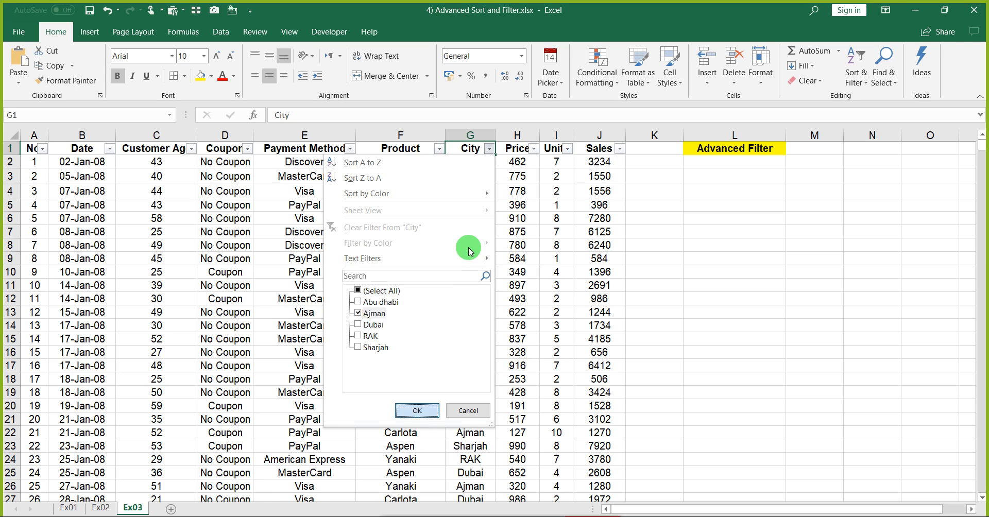
key("Return")
Filter the Product column to show only Aspen, and remove the filters from the whole table.
key("Left")
key("alt+Down")
key("e")
key("e")
key("Down")
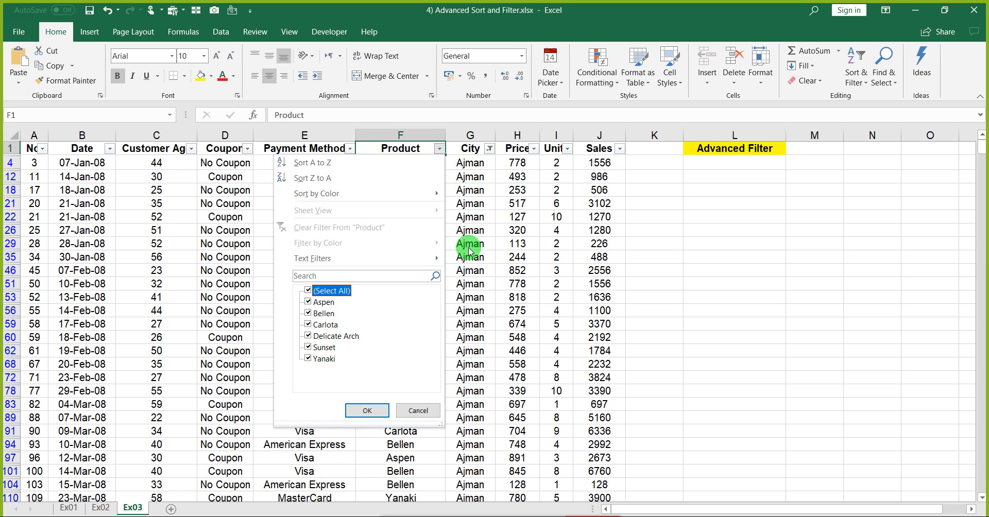
key("space")
key("Down")
key("space")
key("Tab")
key("Return")
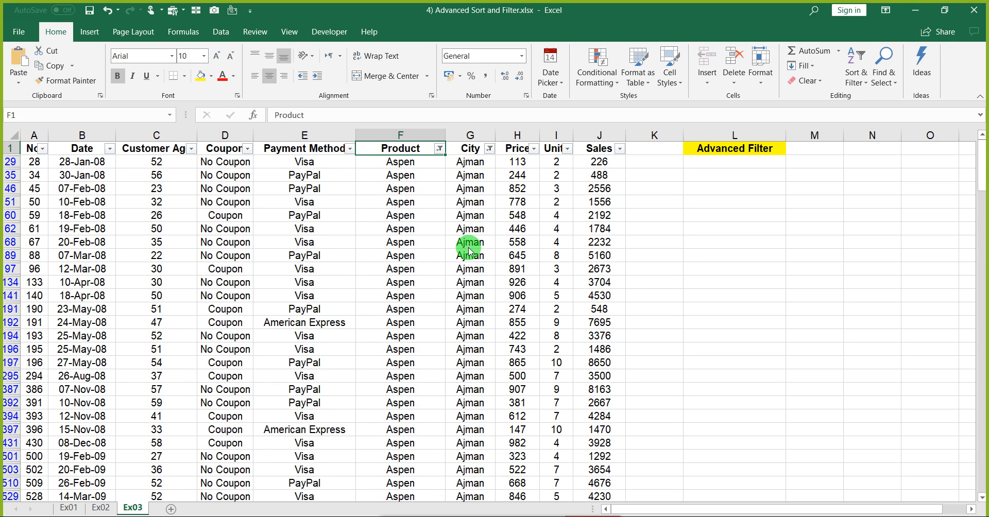
key("ctrl+shift+l")
Delete column L, which holds the Advanced Filter heading.
left_click(219, 31)
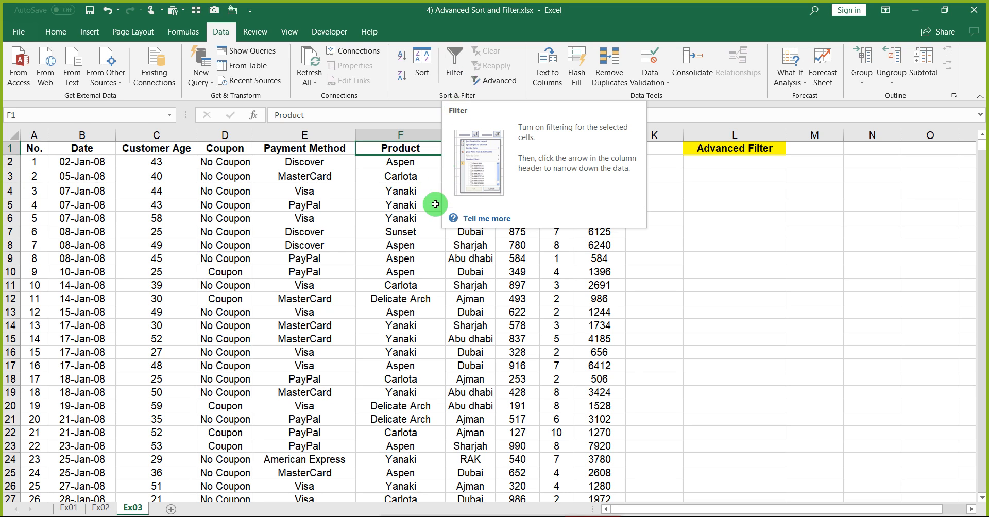
left_click(717, 125)
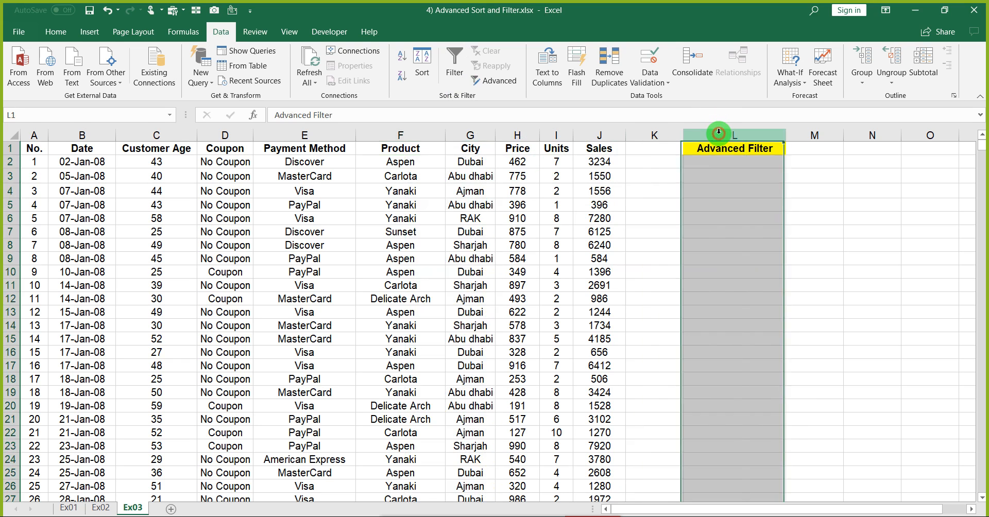
key("ctrl+minus")
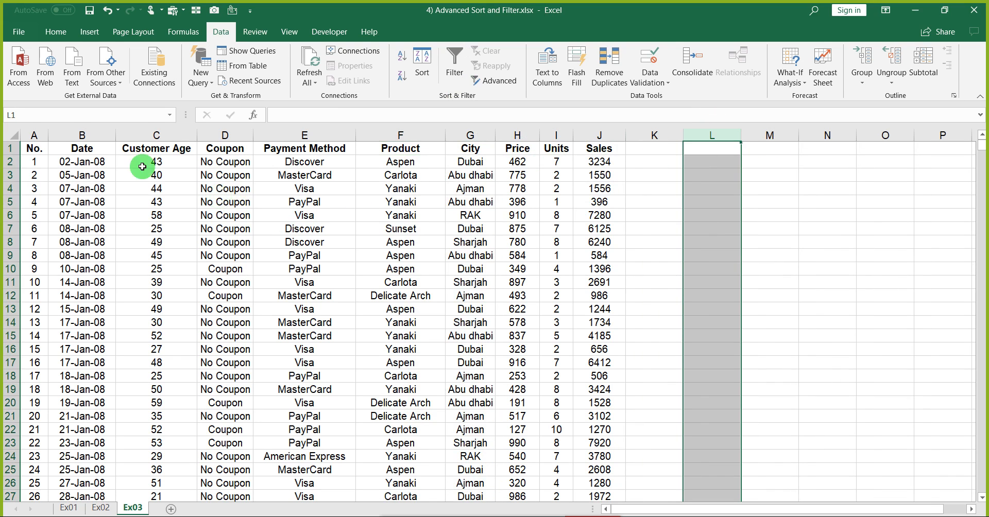
Insert four blank rows above the table's header row.
left_click(26, 148)
key("shift+space")
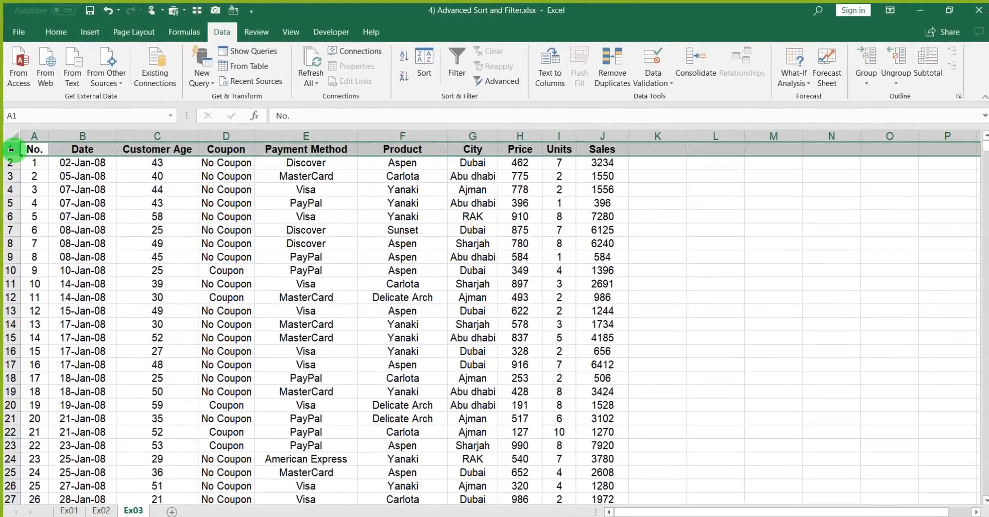
right_click(12, 149)
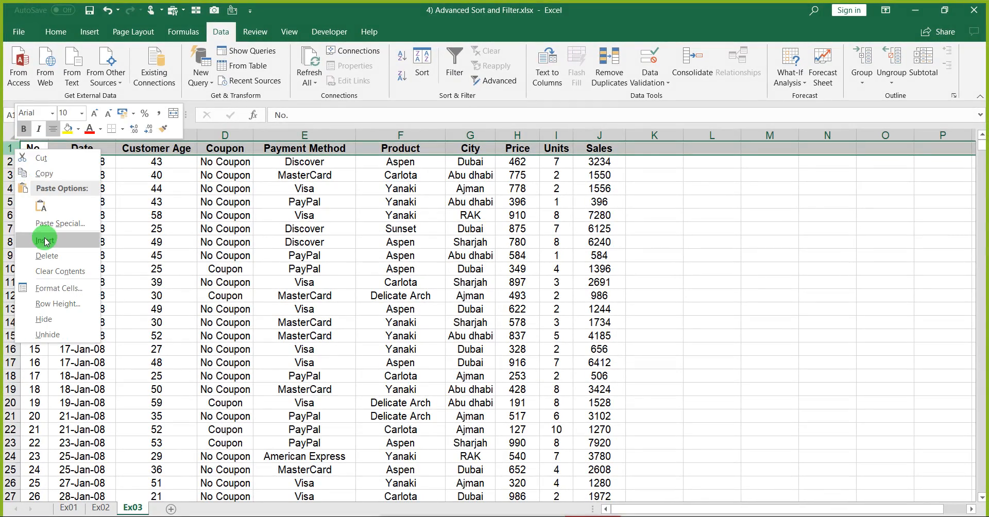
left_click(44, 238)
key("F4")
key("F4")
key("F4")
key("F4")
key("F4")
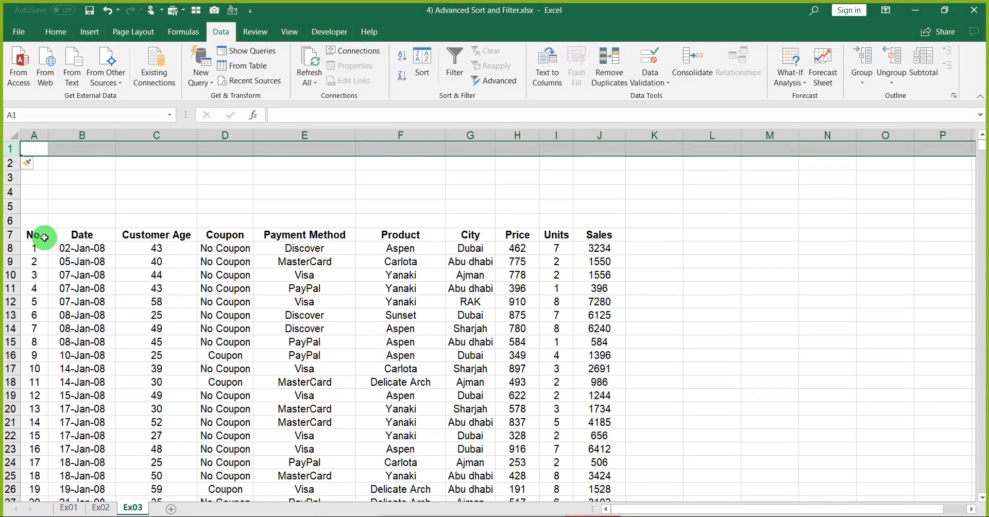
key("F4")
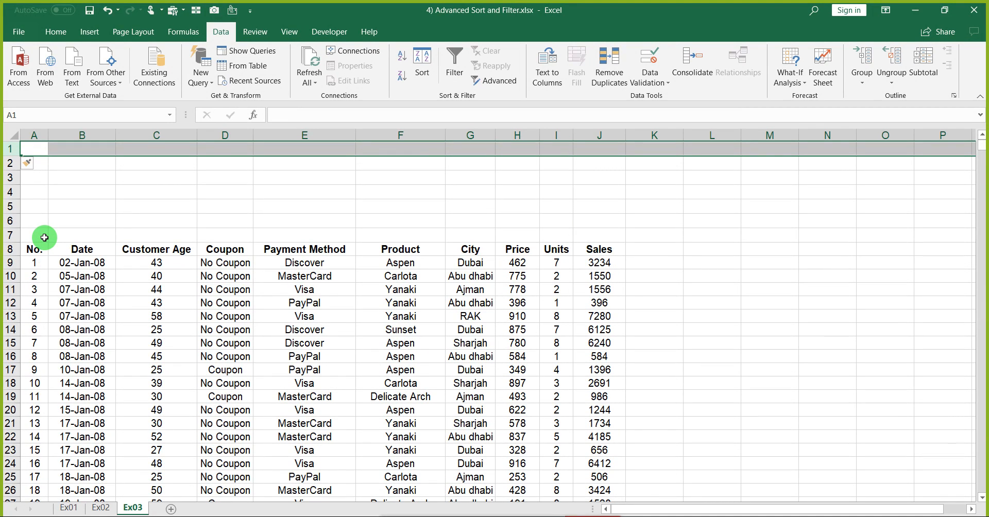
key("ctrl+z")
key("ctrl+z")
key("ctrl+z")
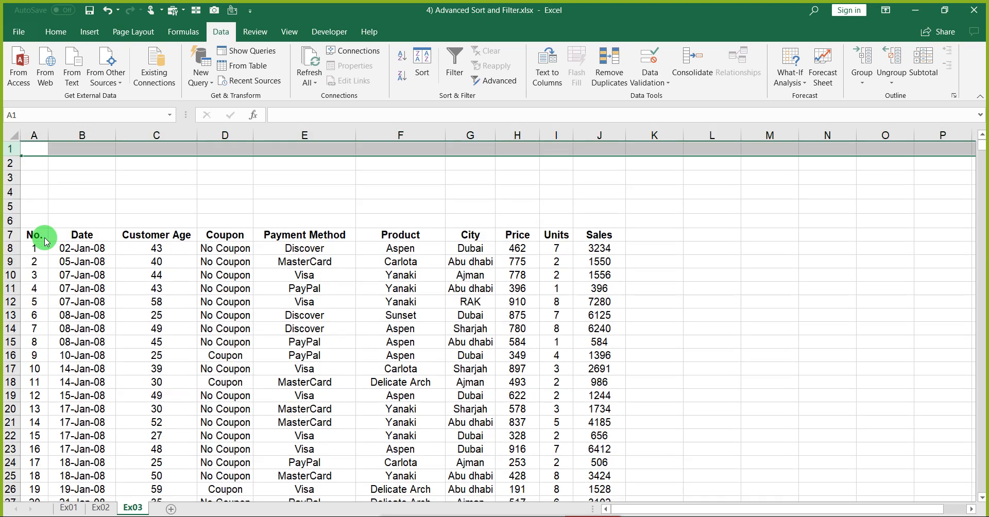
Copy the table's header row and first record (A5:J6) to the top of the sheet, starting at A1.
left_click(112, 241)
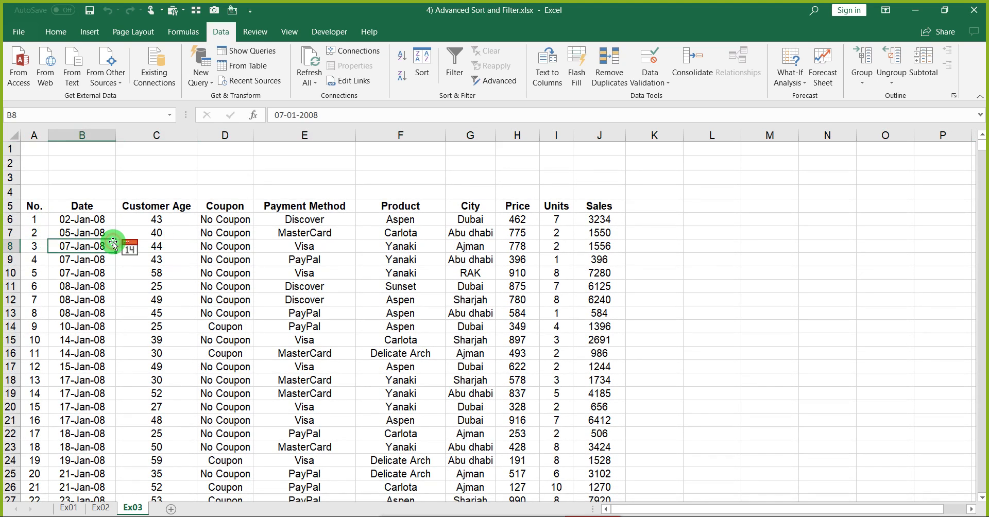
key("Left")
key("Up")
key("Up")
key("Up")
key("shift+Down")
key("ctrl+shift+Right")
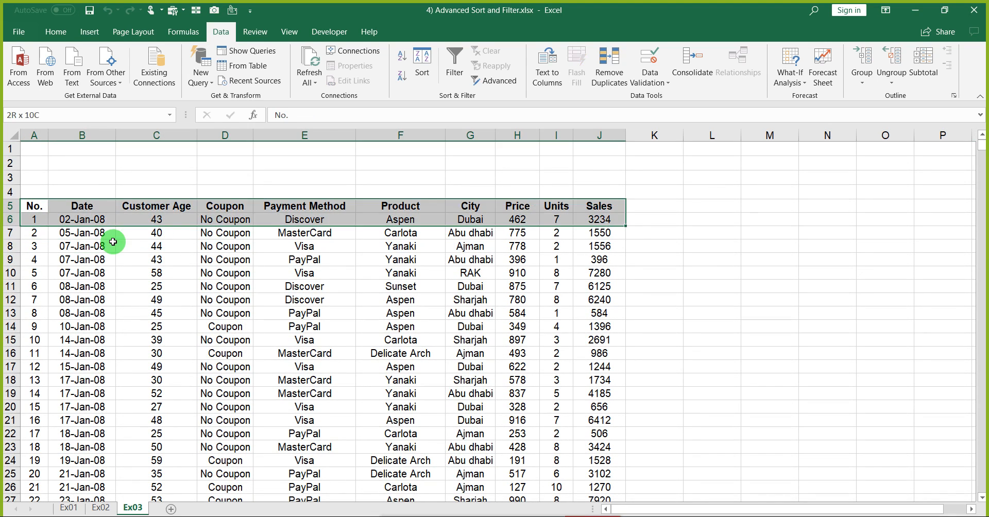
key("ctrl+c")
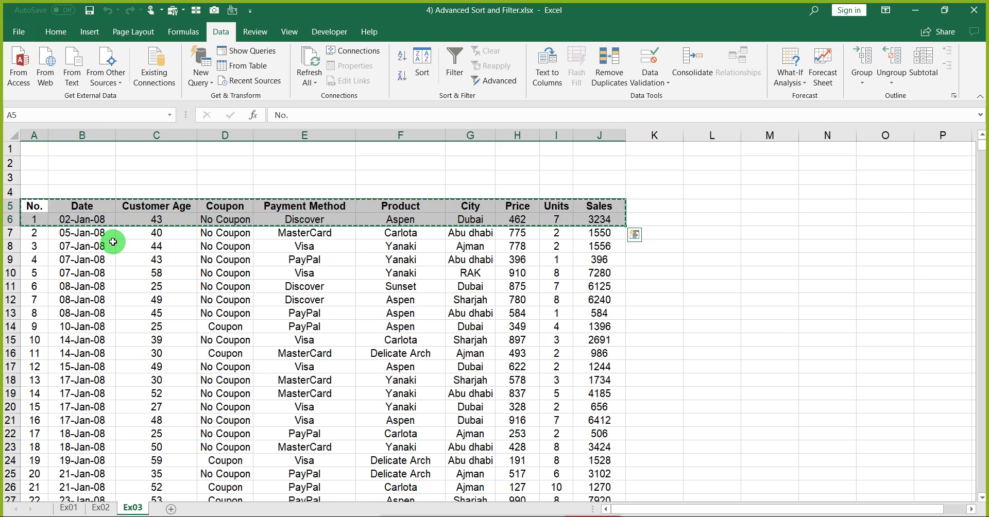
key("ctrl+Home")
key("Return")
Fill the copied header cells A1:J1 with light grey.
key("ctrl+Home")
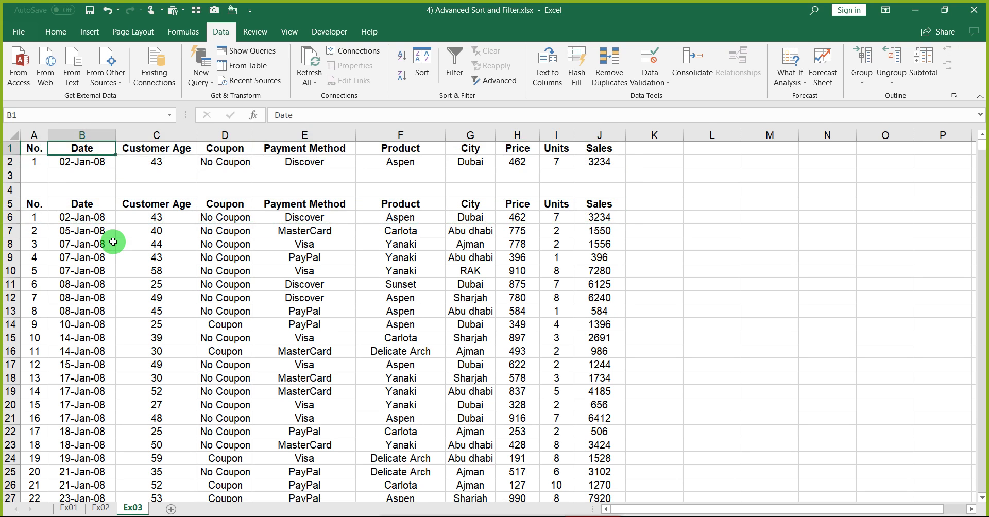
key("ctrl+shift+Right")
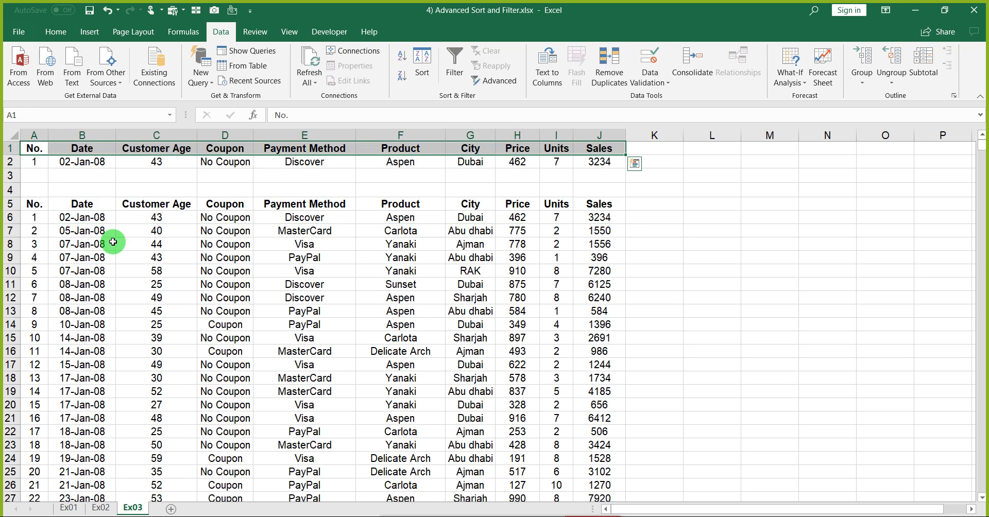
left_click(56, 32)
left_click(210, 76)
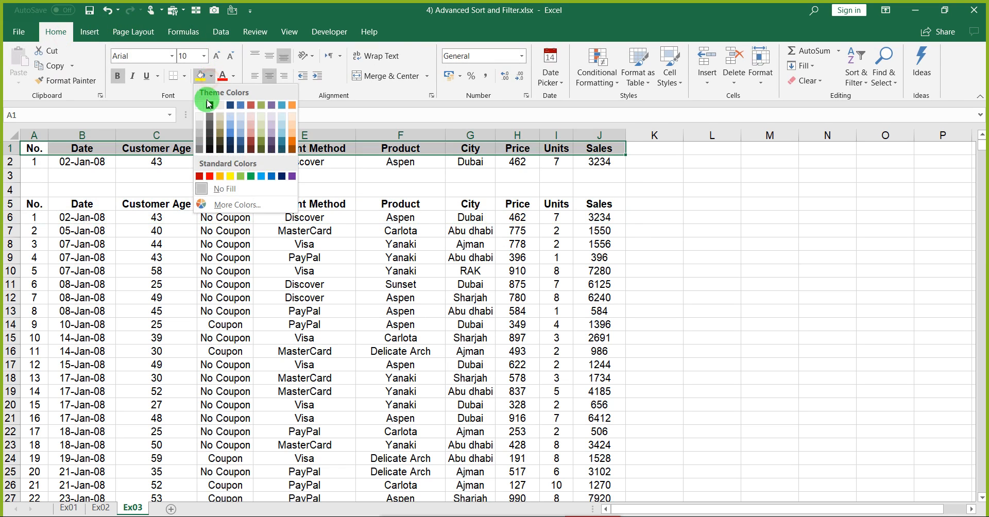
left_click(201, 126)
Fill the main table's header cells A5:J5 with yellow.
left_click(45, 205)
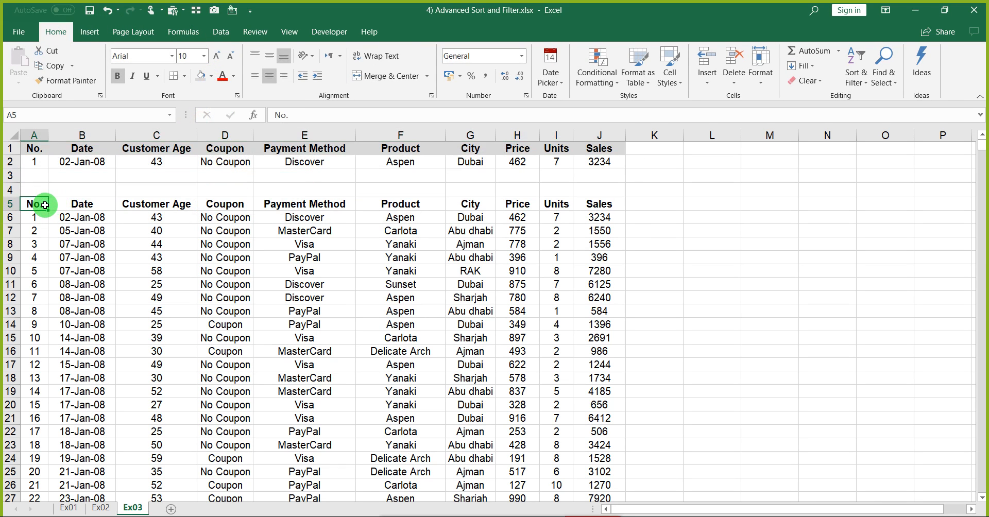
key("ctrl+shift+Right")
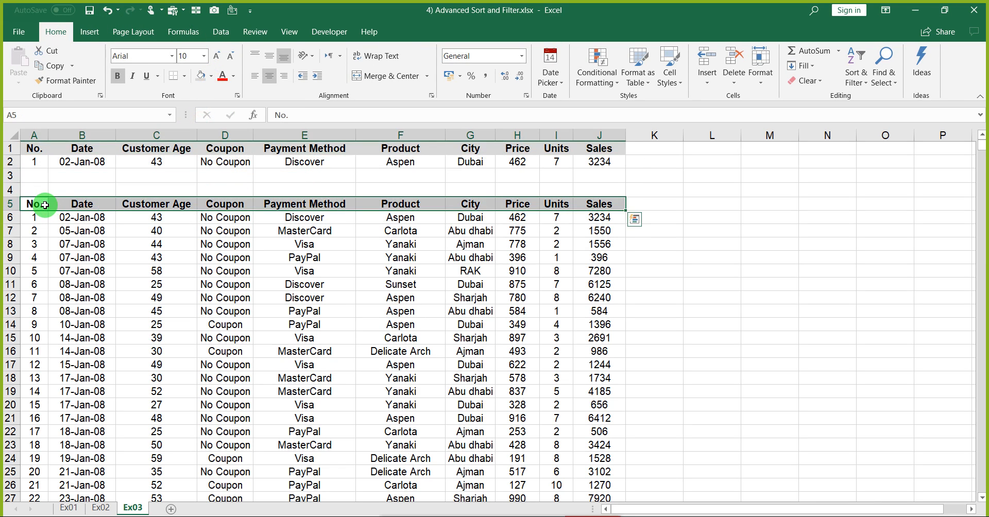
left_click(211, 76)
left_click(1, 445)
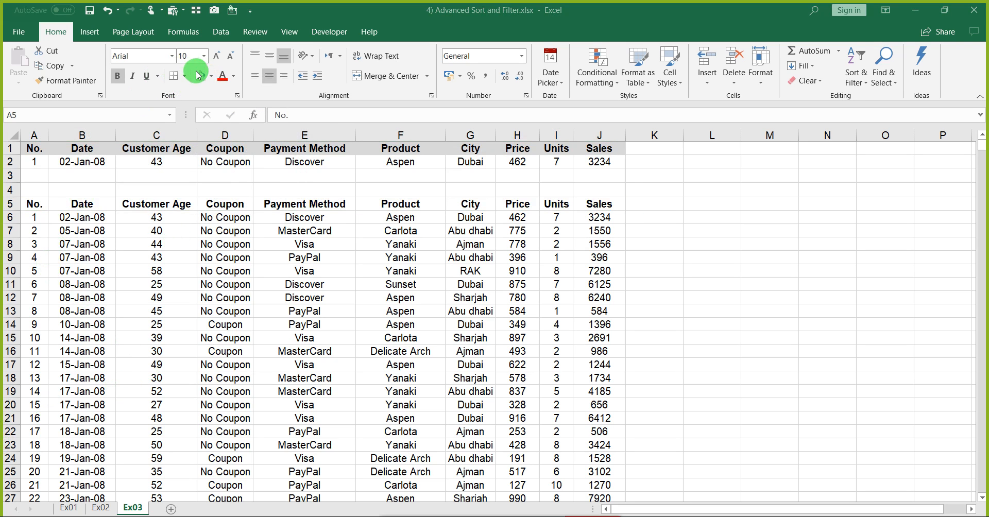
left_click(211, 79)
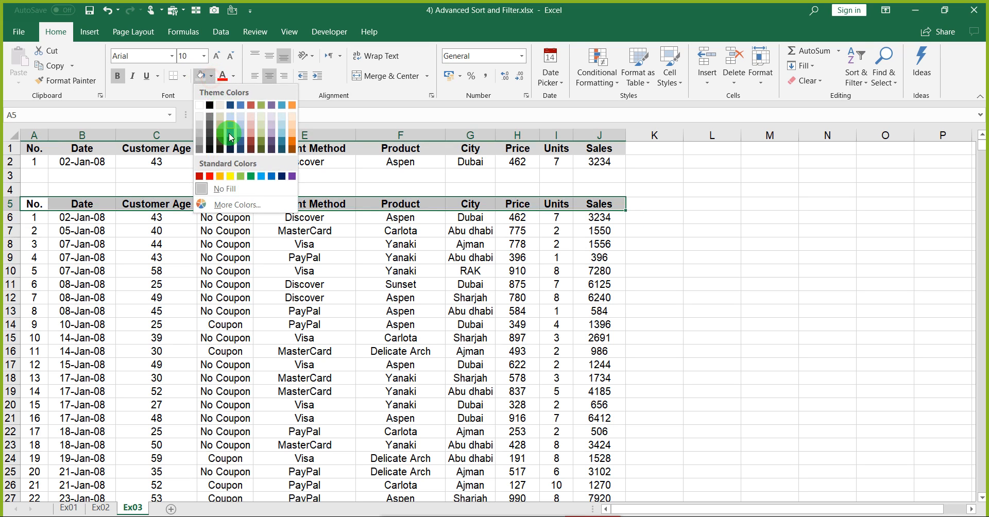
left_click(228, 176)
Clear the Price, Units and Sales values in H2:J2 of the copied record.
left_click(372, 161)
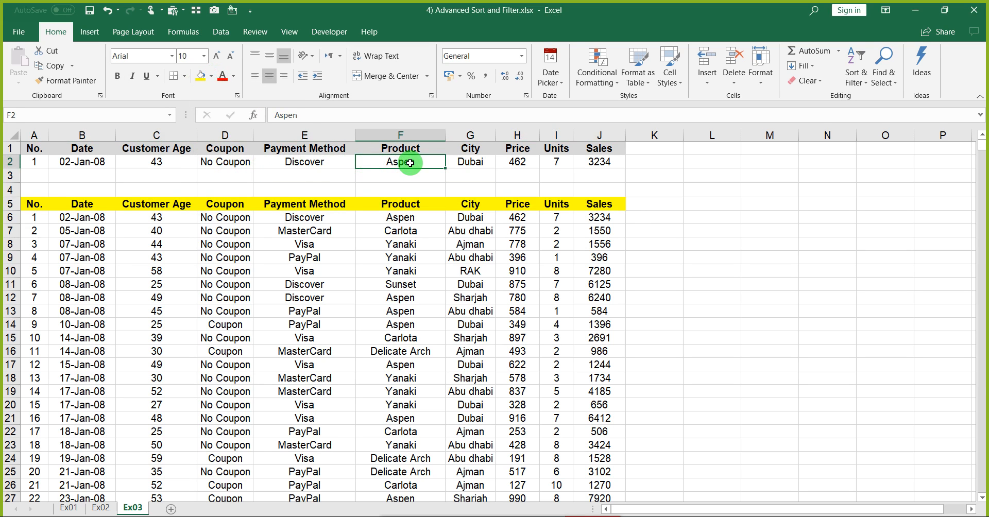
left_click(458, 163)
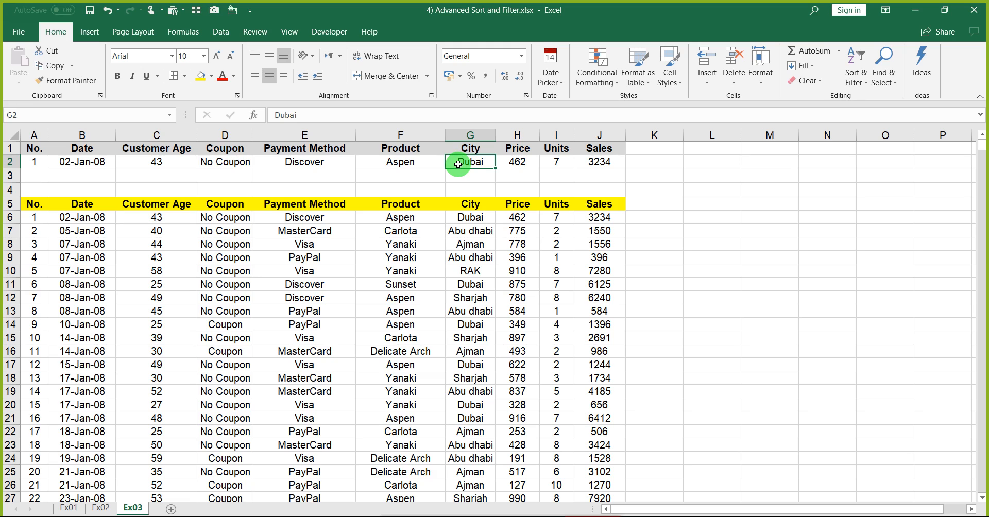
key("Left")
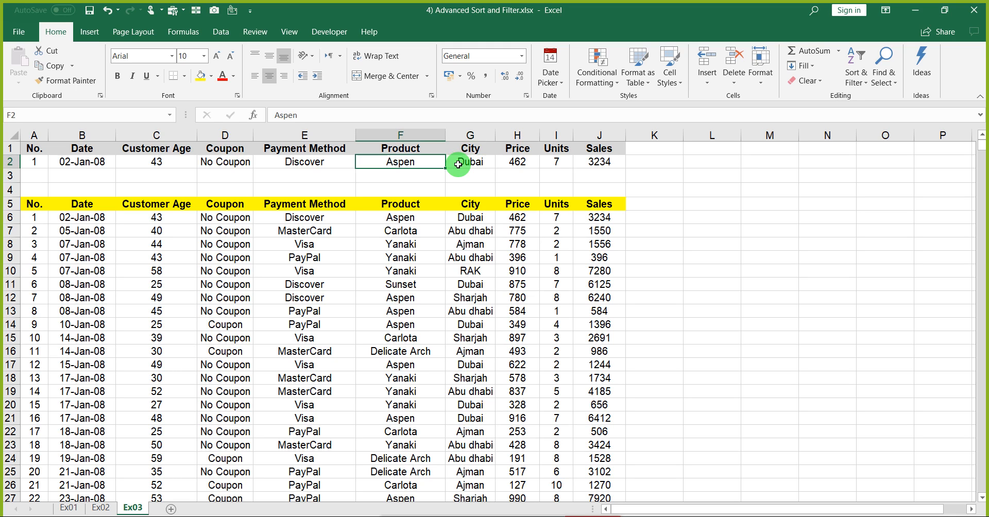
key("Left")
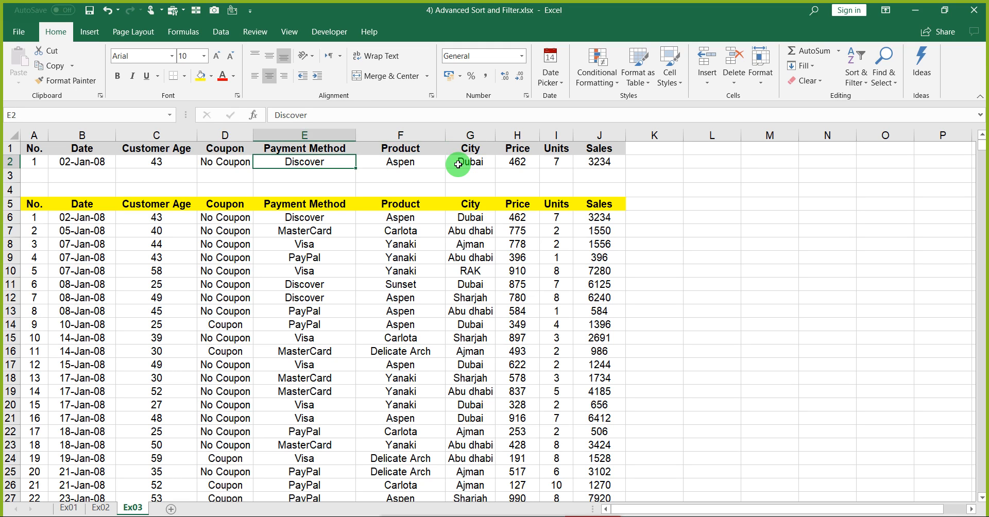
key("Right")
key("Right")
key("Right")
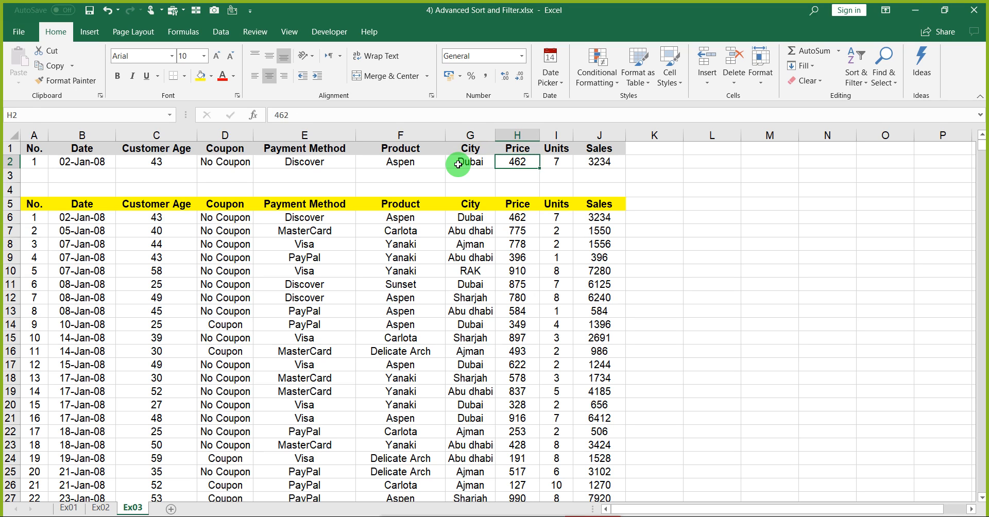
key("shift+Right")
key("shift+Right")
key("Delete")
Clear the No., Date, Customer Age and Coupon values in A2:D2, and select a cell inside the main table.
key("Left")
key("Left")
key("Left")
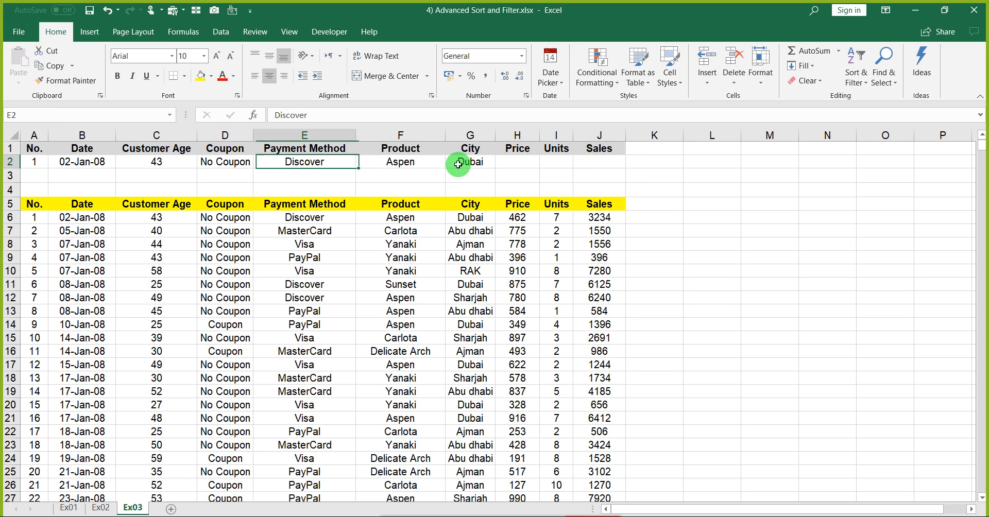
key("ctrl+shift+Left")
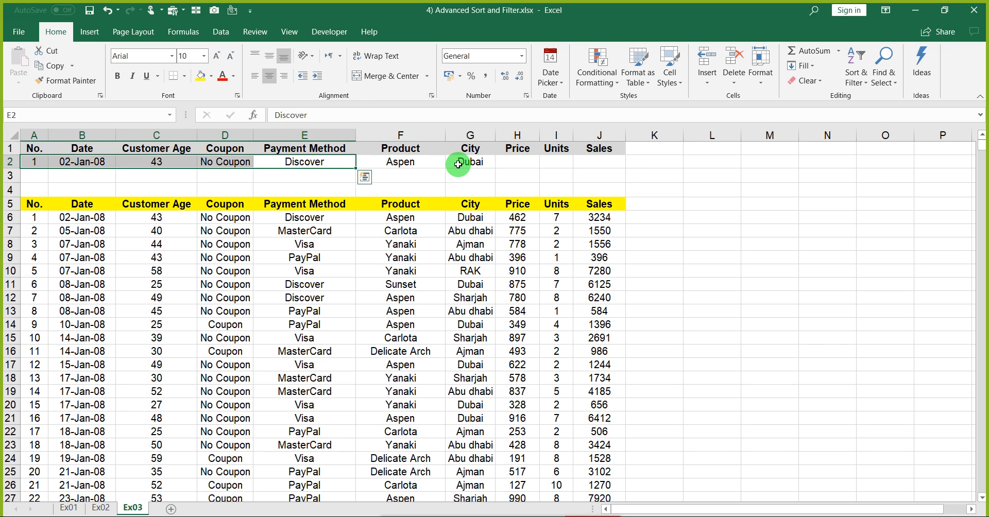
key("Left")
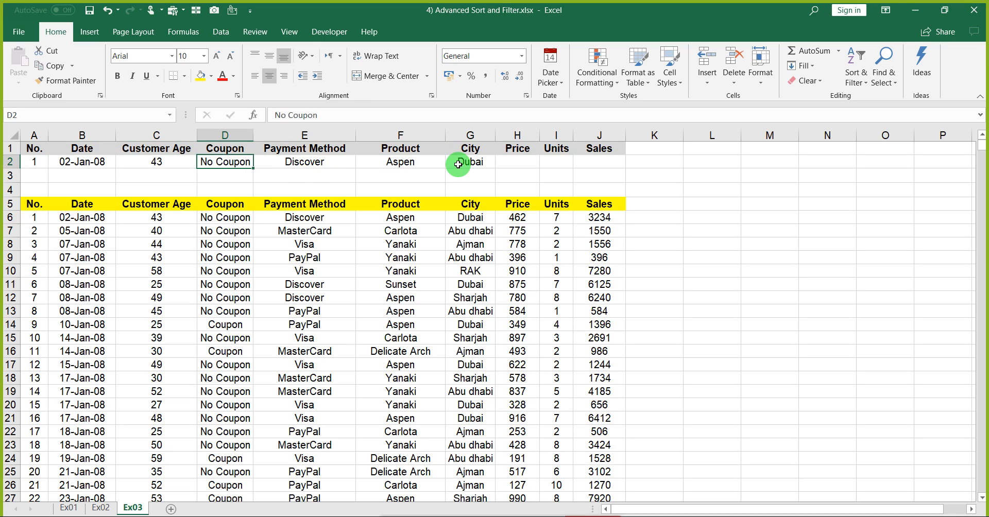
key("shift+Left")
key("shift+Left")
key("shift+Left")
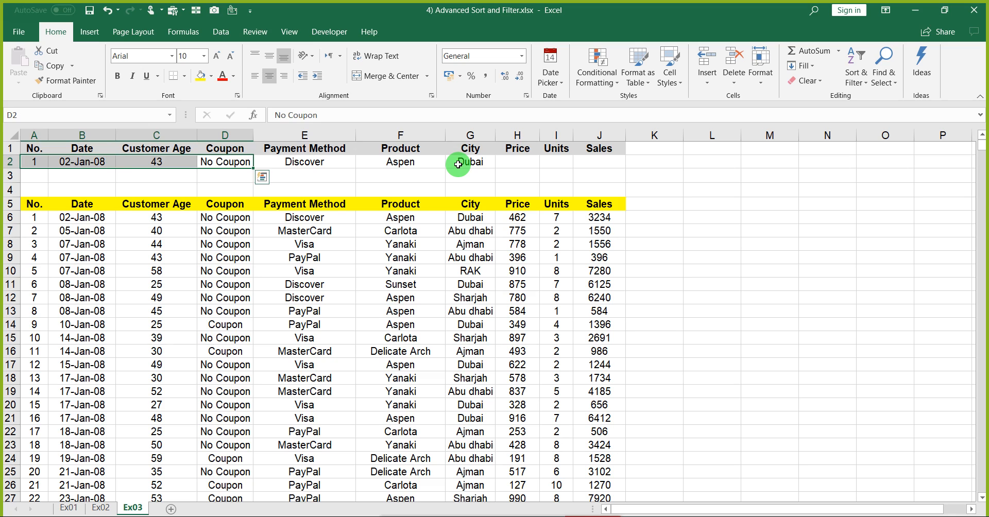
key("Delete")
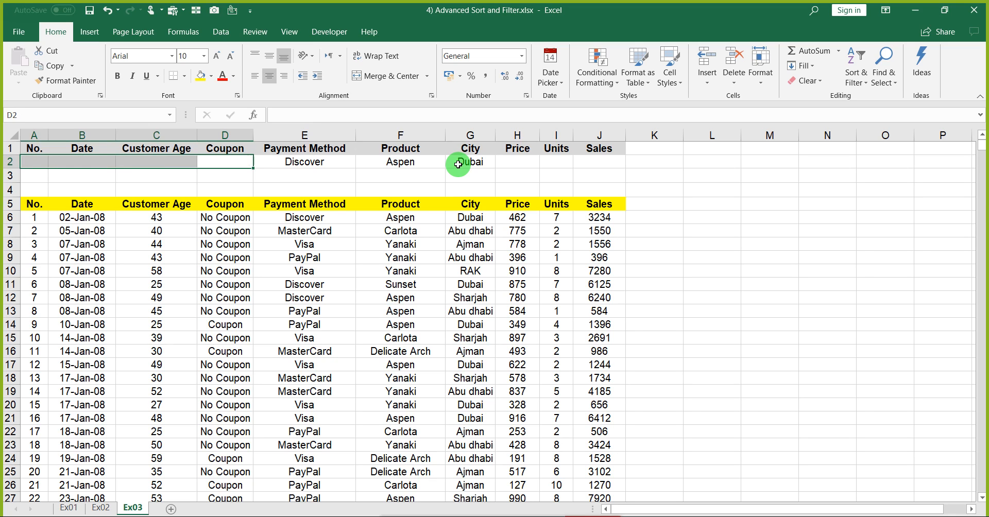
left_click(264, 229)
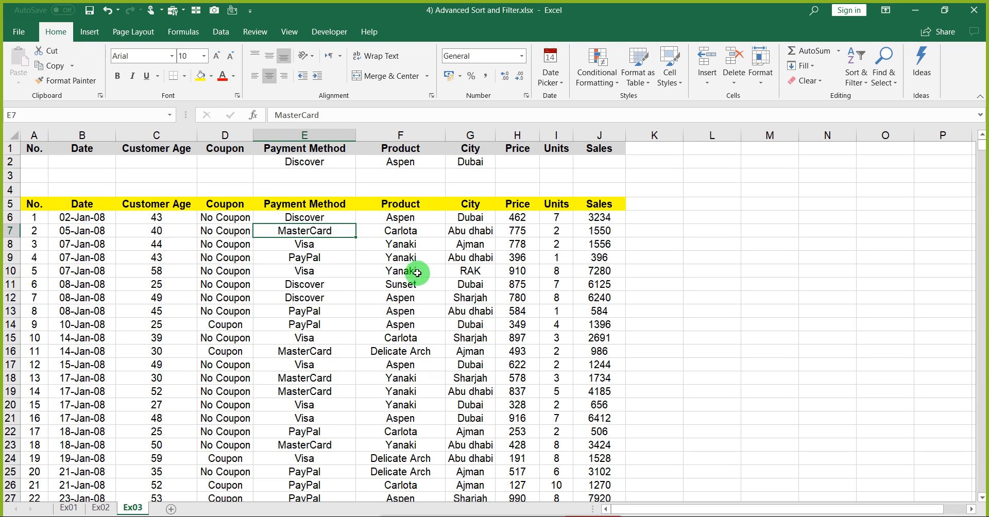
Start an Advanced Filter on the main sales table, filtering the list in place with list range $A$5:$J$3205.
left_click(318, 277)
left_click(310, 249)
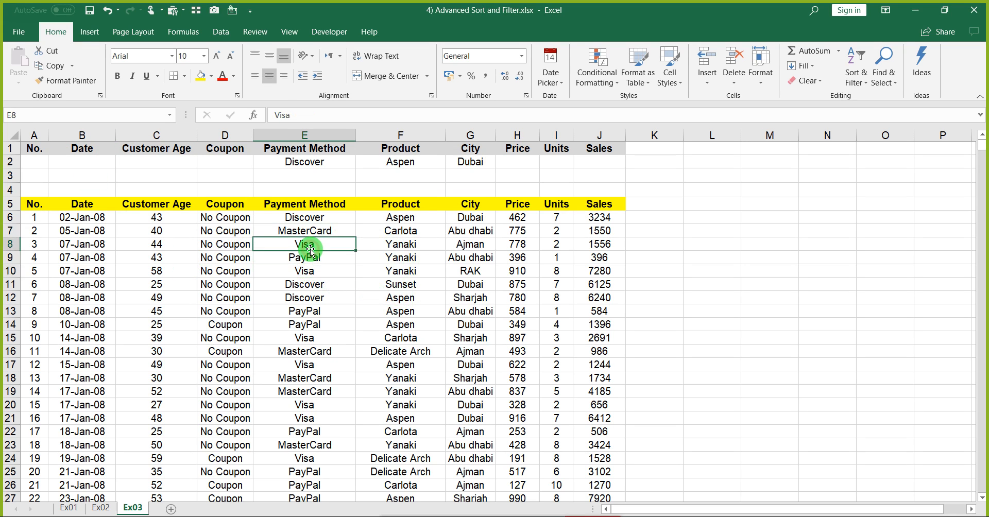
left_click(222, 32)
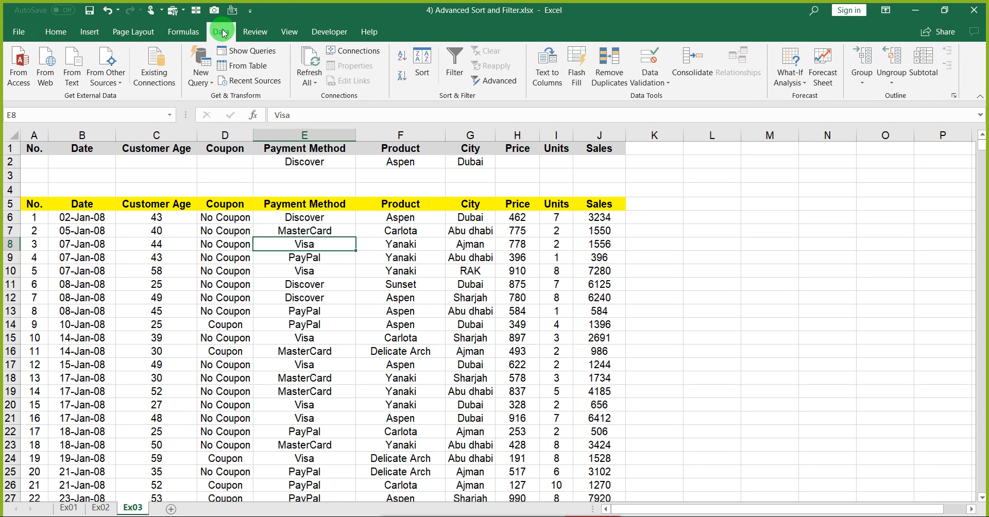
left_click(499, 82)
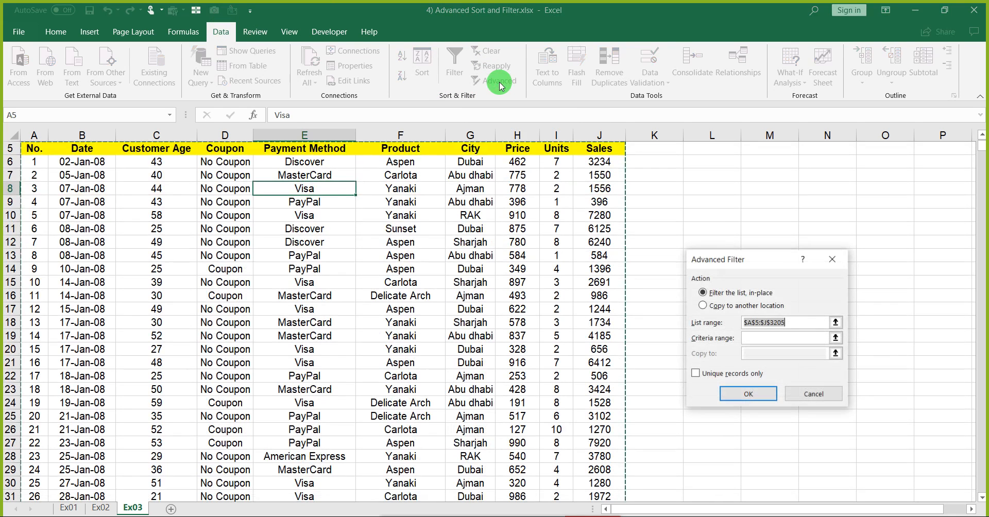
left_click(982, 137)
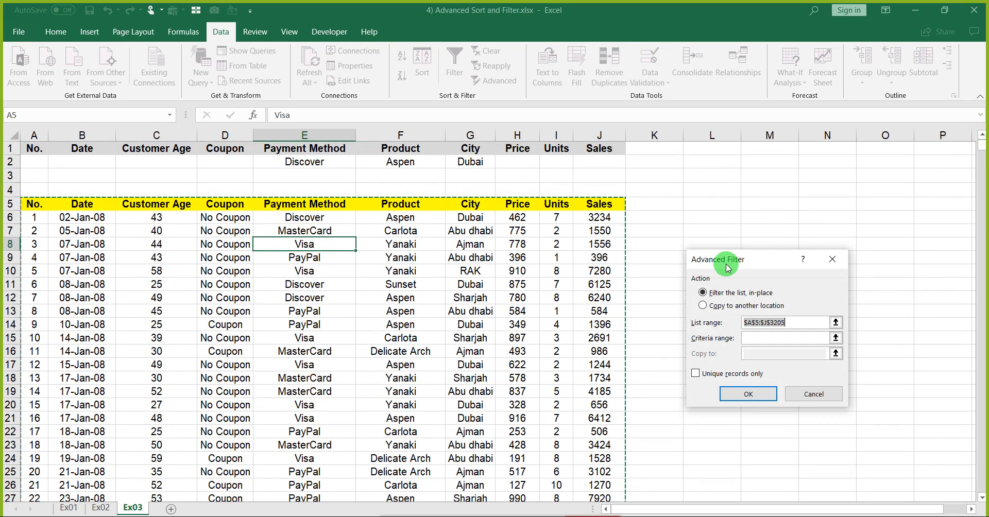
left_click_drag(726, 261, 673, 208)
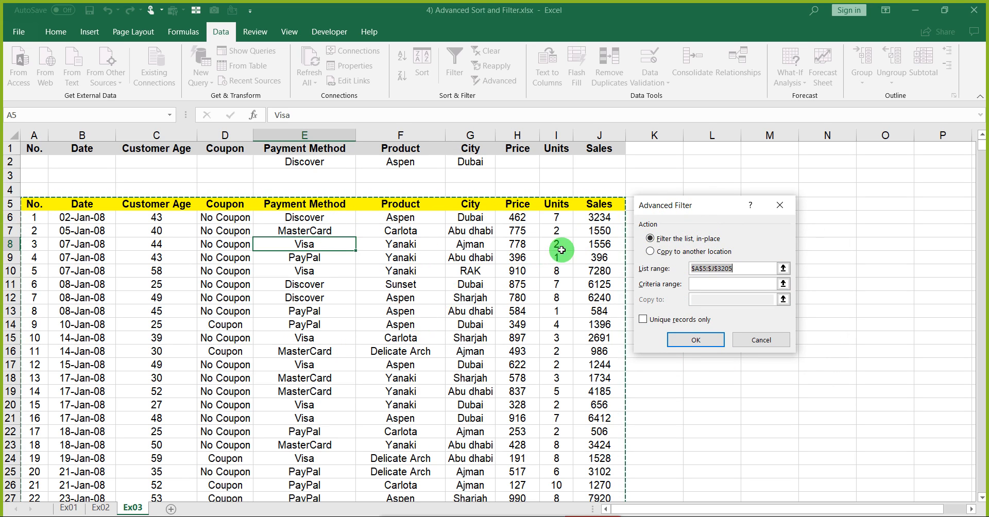
left_click(664, 252)
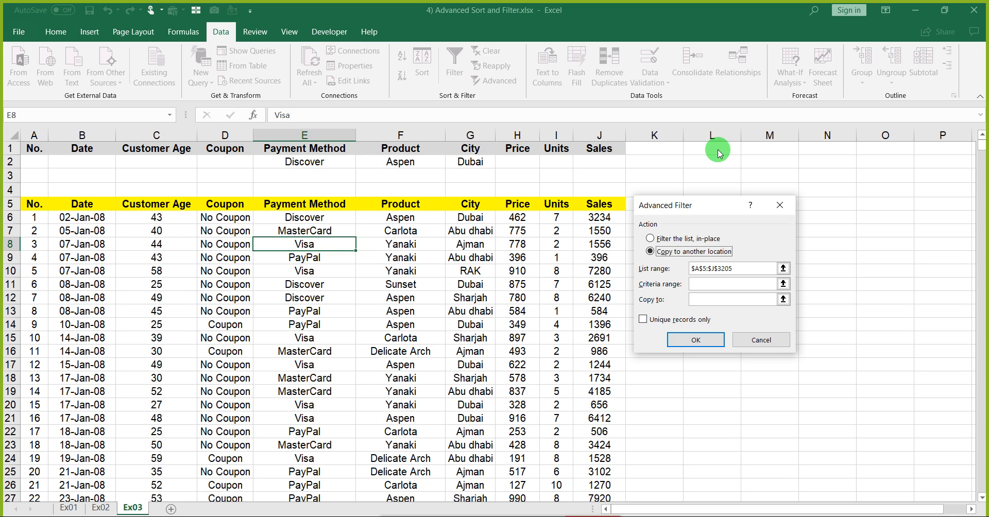
left_click(672, 242)
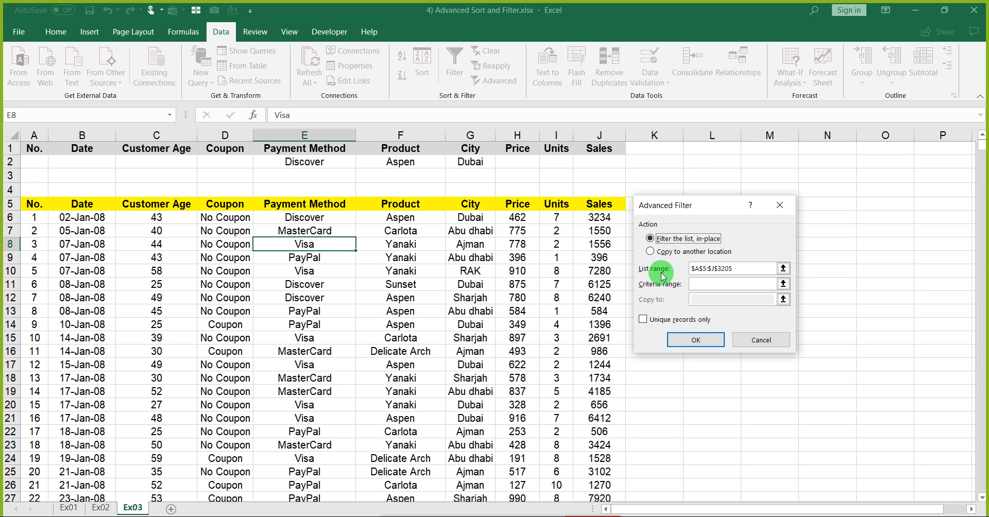
left_click(738, 268)
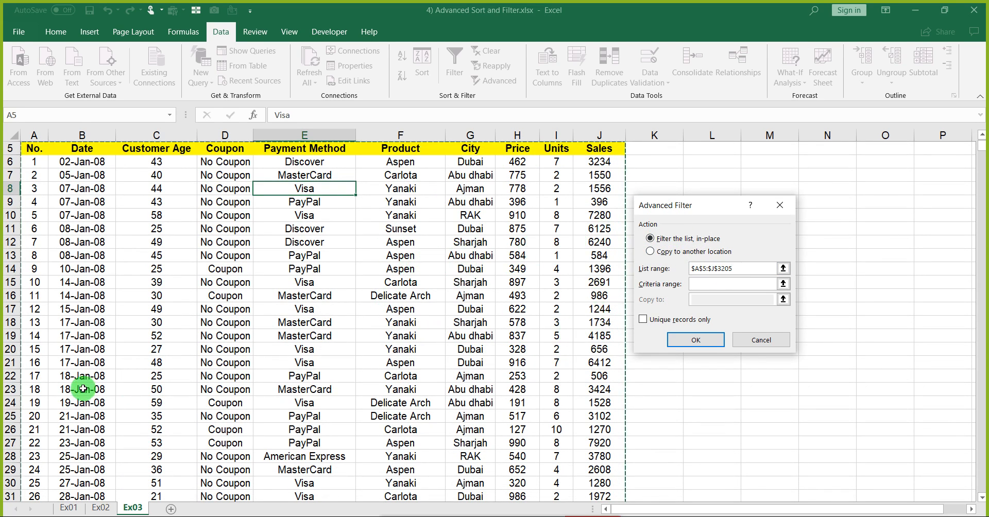
left_click_drag(981, 144, 981, 136)
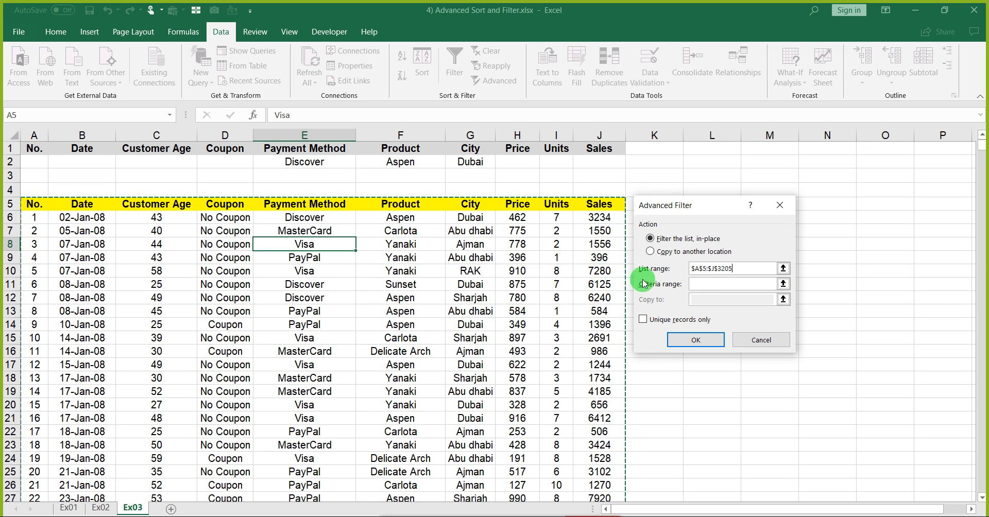
Set the criteria range to E1:G2, covering only the Payment Method, Product and City criteria.
left_click(702, 284)
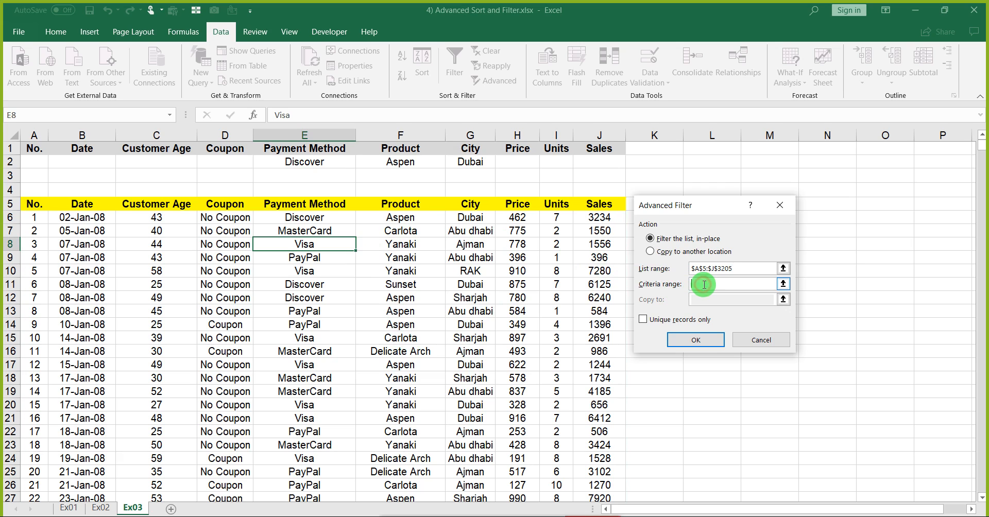
left_click(677, 292)
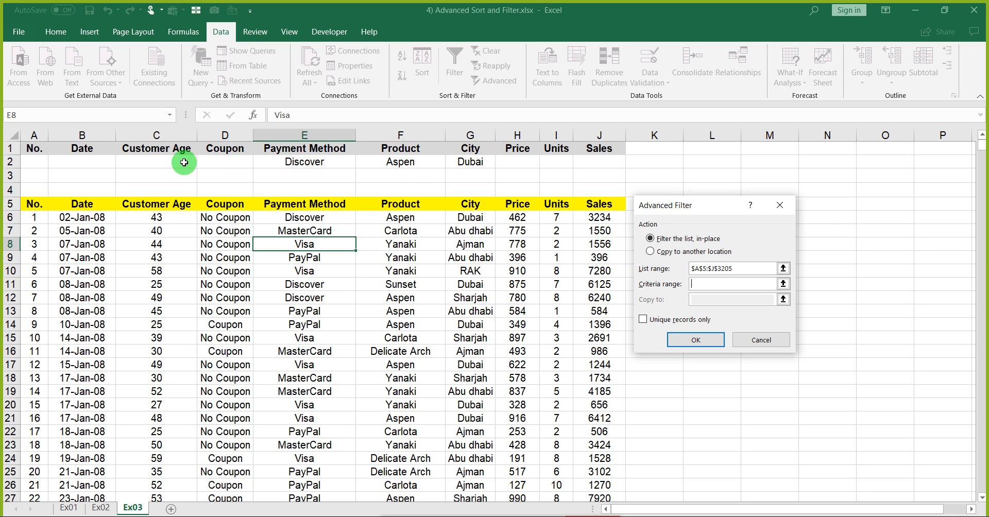
left_click_drag(342, 150, 359, 152)
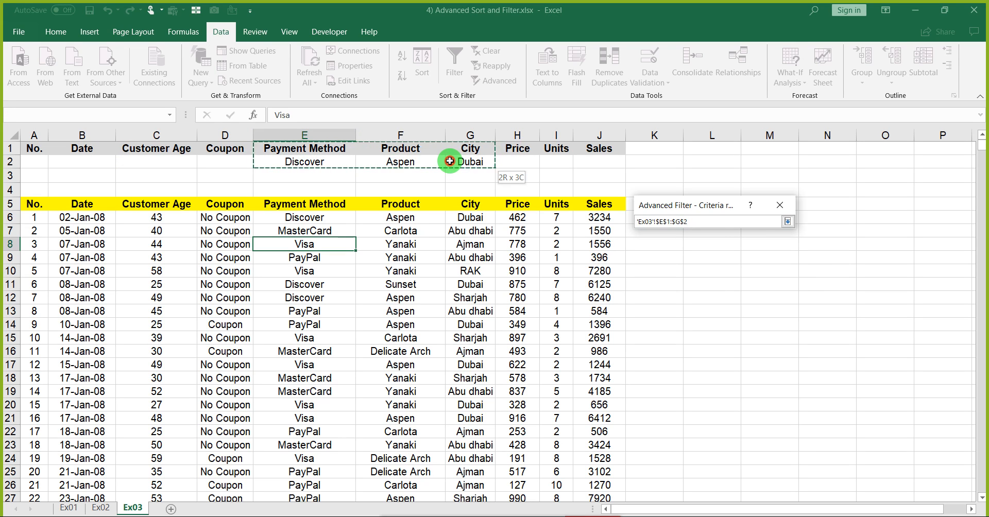
left_click_drag(450, 161, 450, 161)
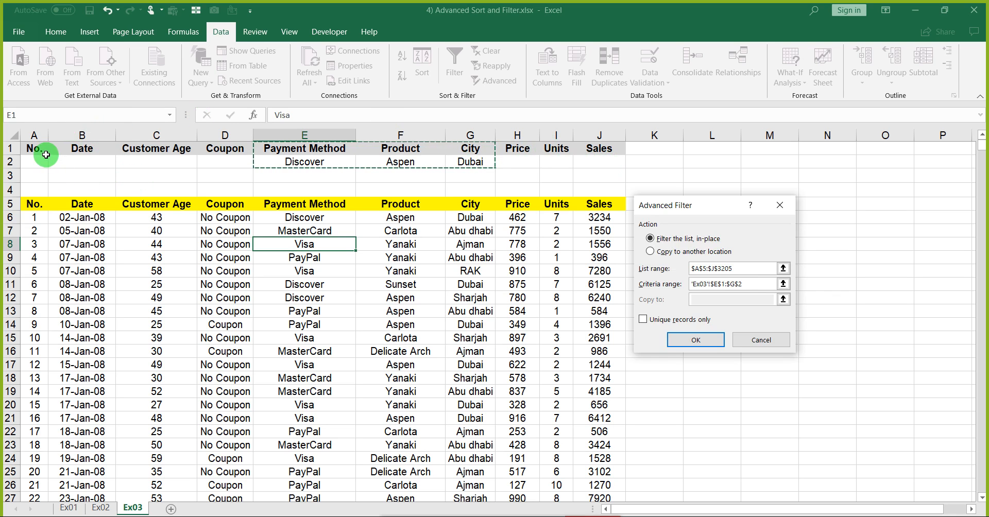
Set the criteria range to A1:J2, covering the full copied header row and the row beneath it, and apply the filter.
left_click_drag(37, 150, 230, 142)
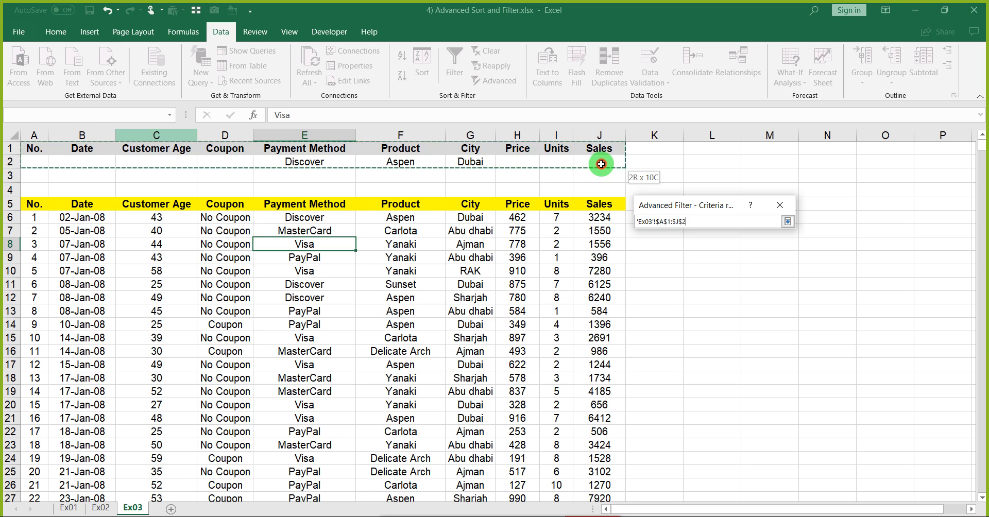
left_click_drag(601, 164, 601, 164)
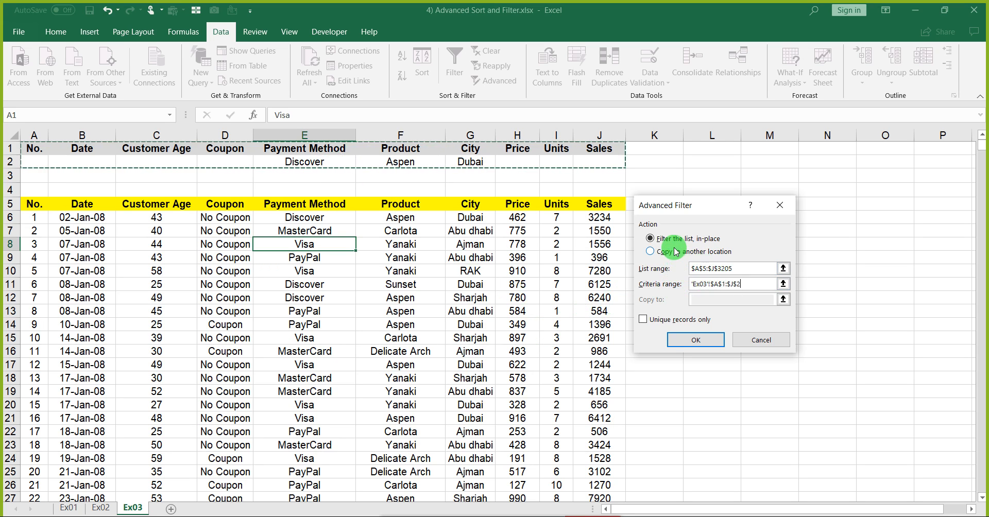
left_click(711, 285)
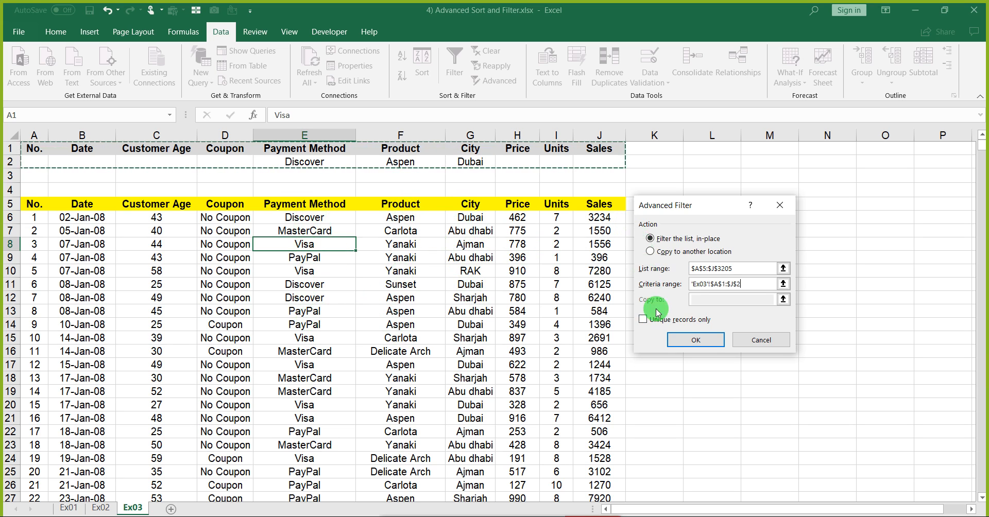
left_click(684, 339)
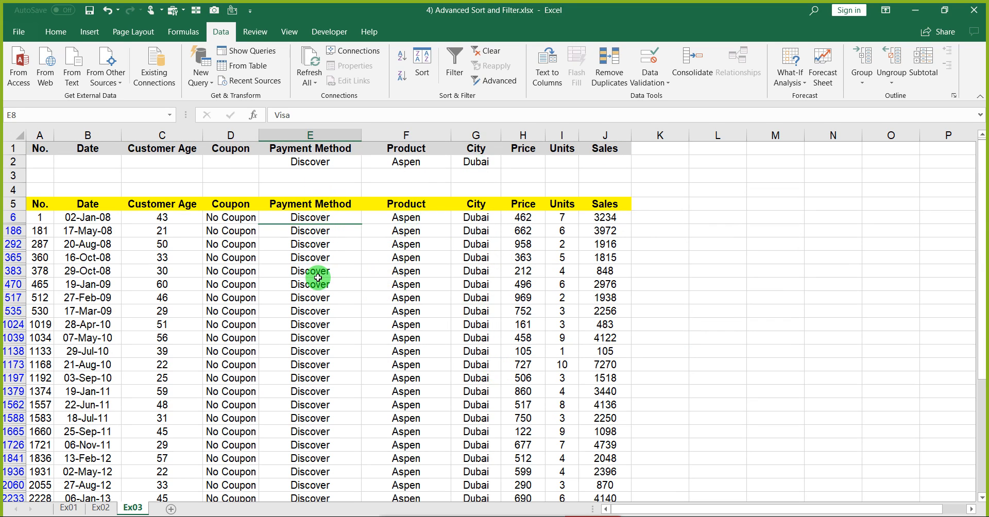
Change the City criterion in G2 to Sharjah.
left_click(487, 161)
type("Sharjah")
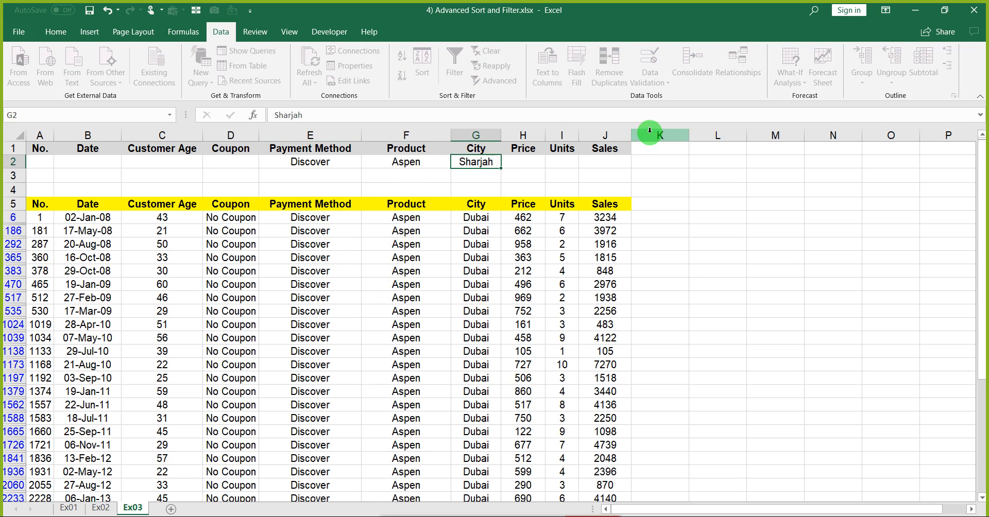
key("Return")
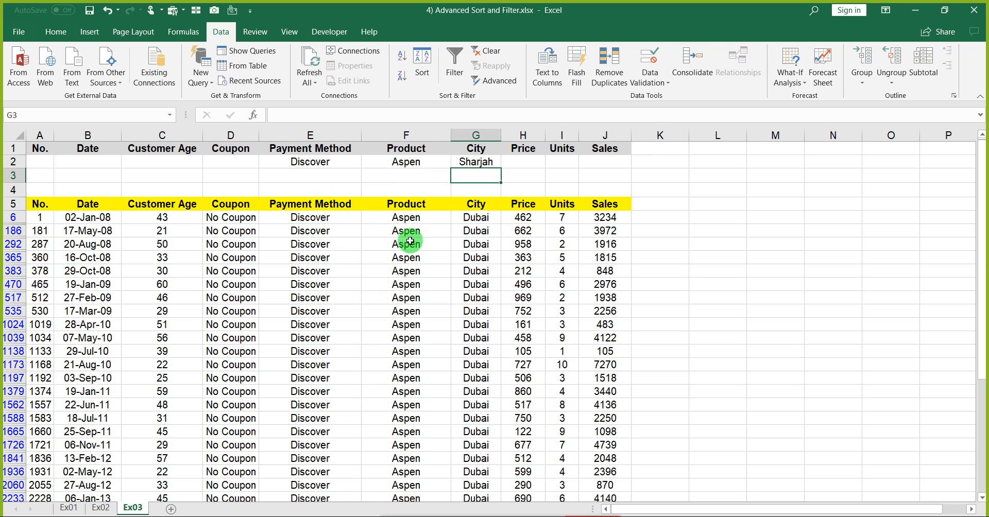
Rerun the Advanced Filter in place on the sales table with list range $A$5:$J$3205 and criteria range $A$1:$J$2.
left_click(356, 240)
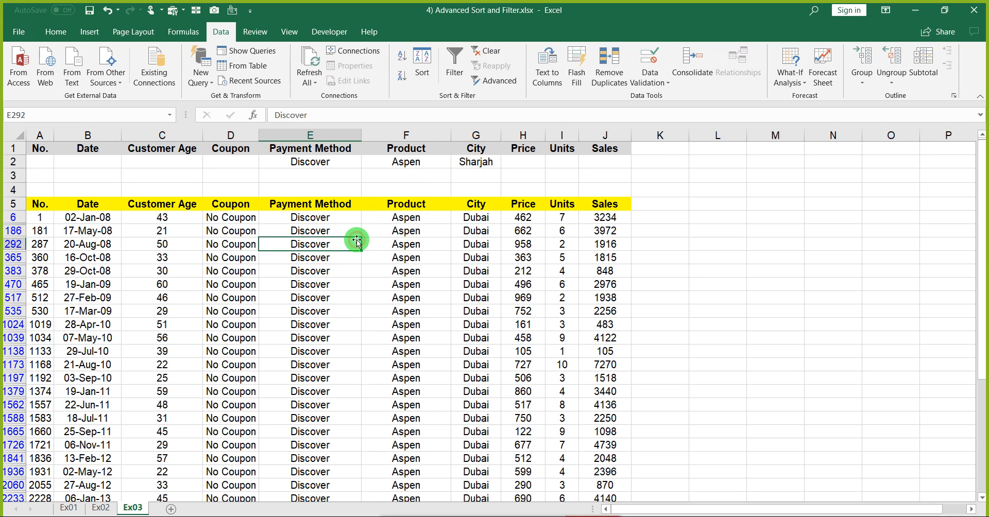
left_click(496, 81)
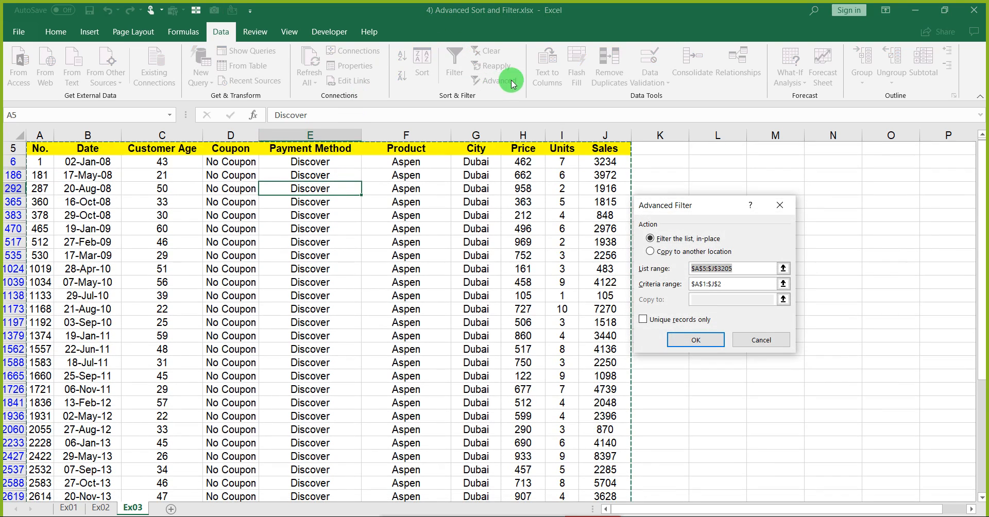
left_click_drag(978, 214, 977, 172)
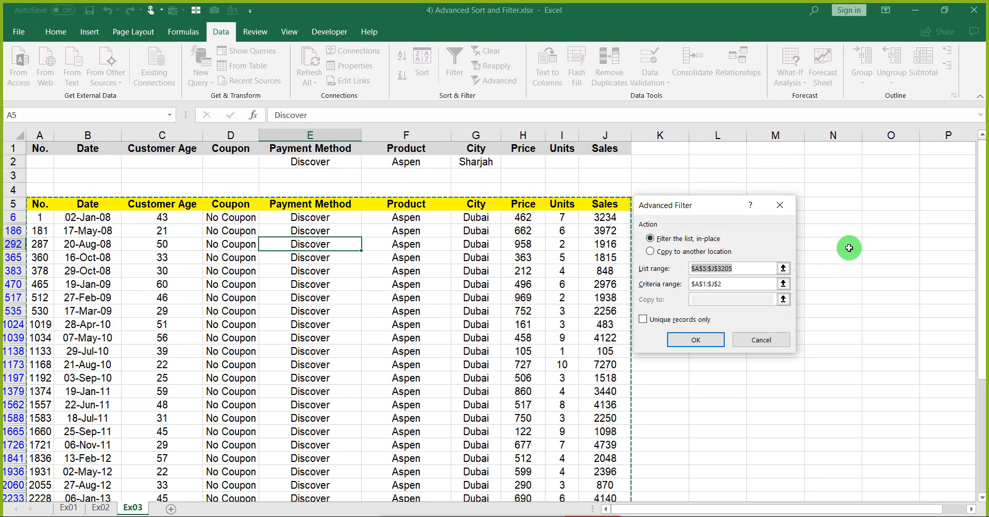
left_click(744, 287)
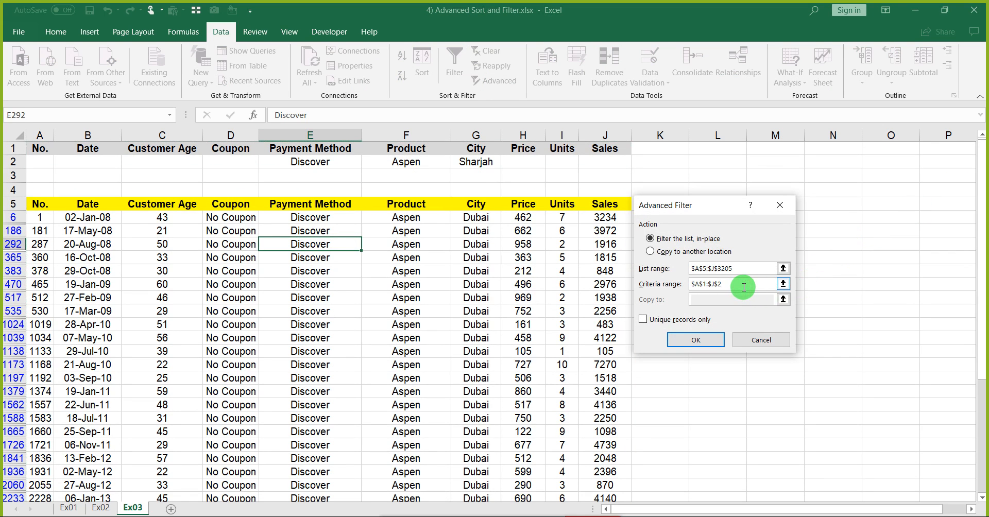
left_click(703, 336)
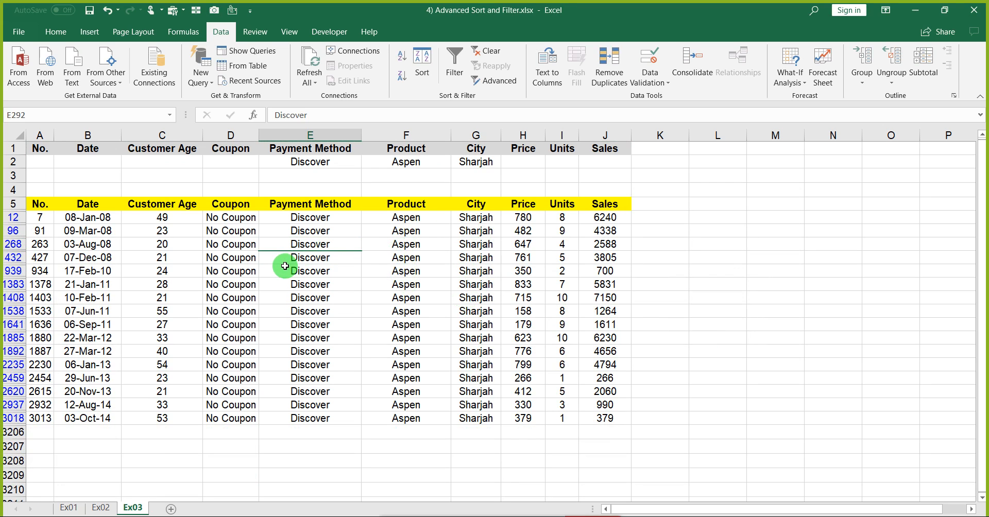
Change the City criterion in G2 to Ajman.
left_click(507, 82)
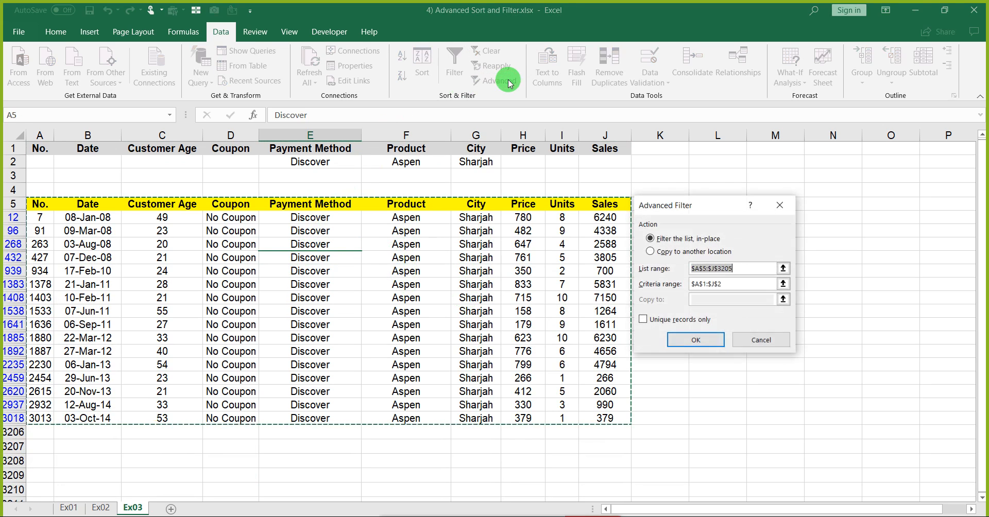
key("Escape")
left_click(469, 160)
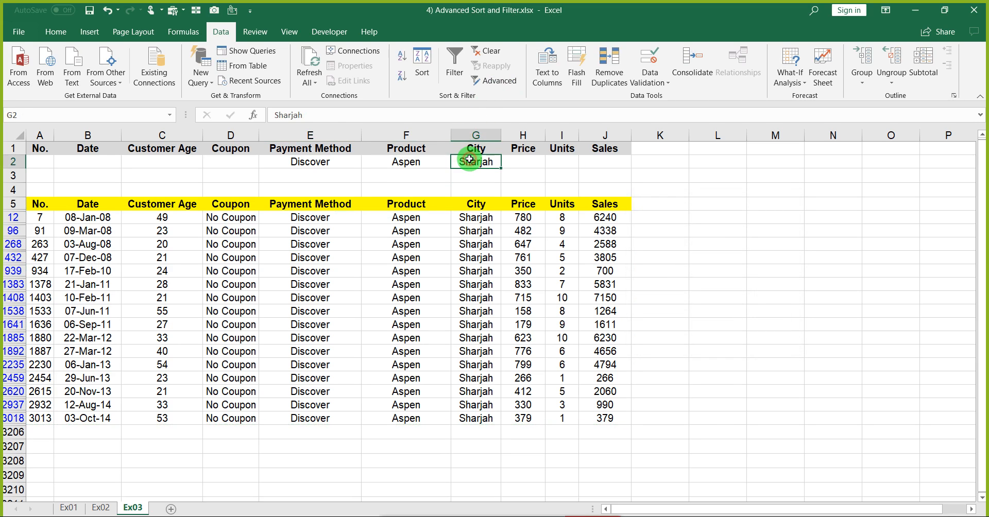
type("Aj")
key("BackSpace")
key("BackSpace")
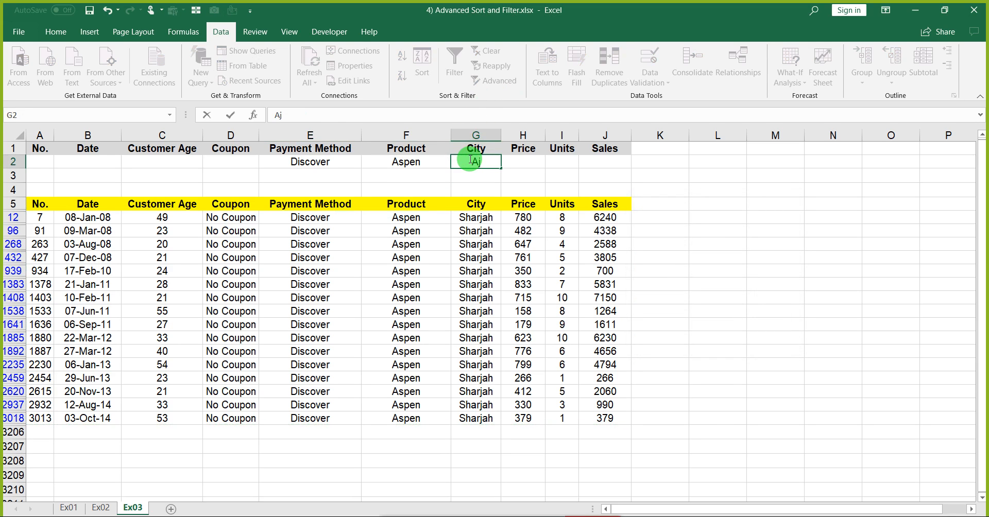
type("man")
key("Return")
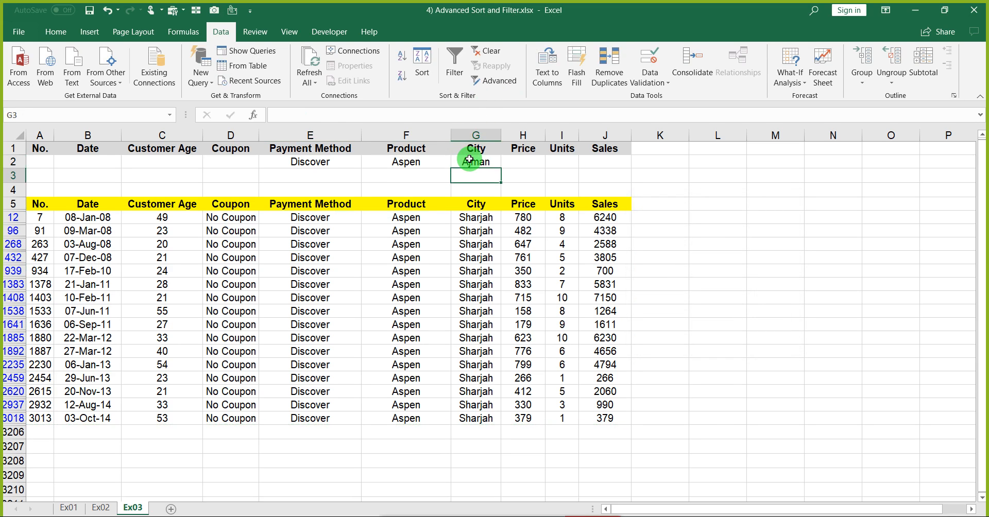
Apply the Advanced Filter to the sales table again, using the Ajman criteria in $A$1:$J$2.
left_click(433, 263)
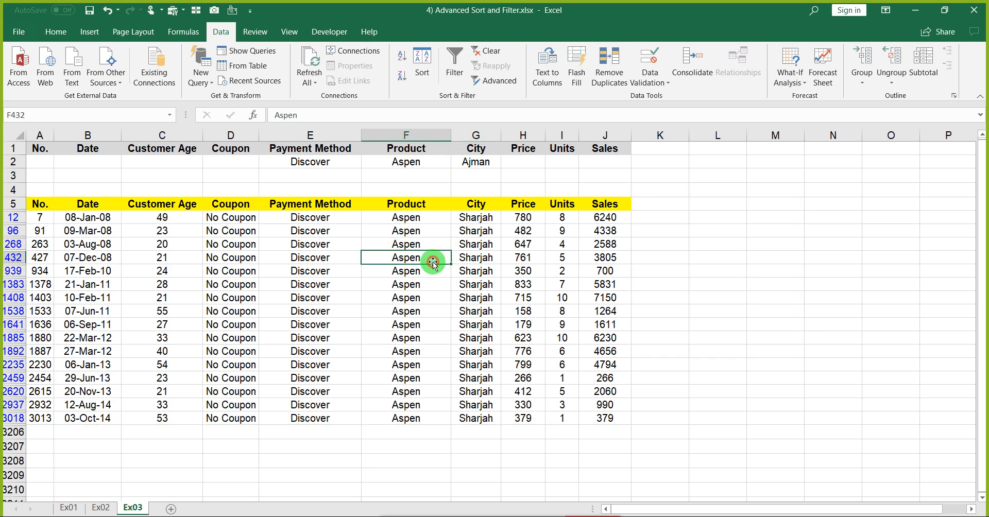
left_click(488, 81)
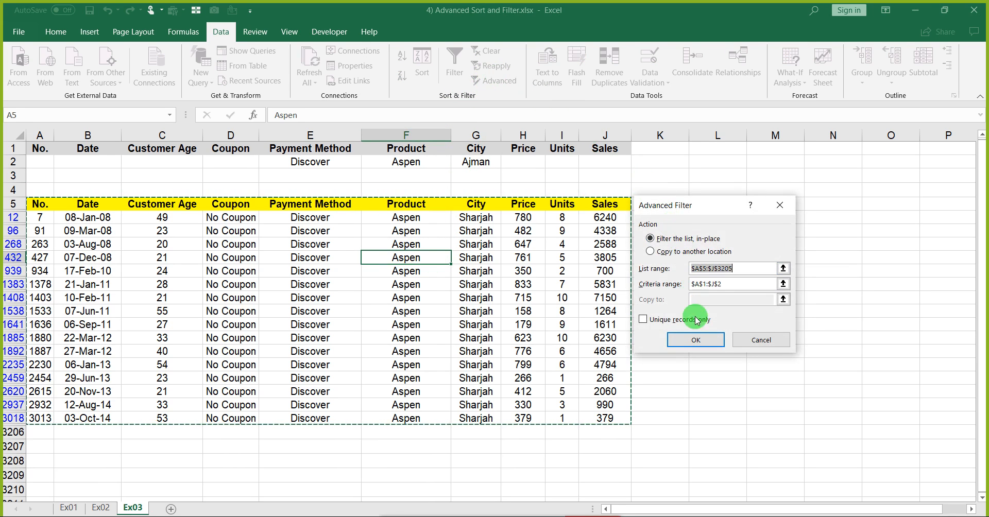
left_click(699, 340)
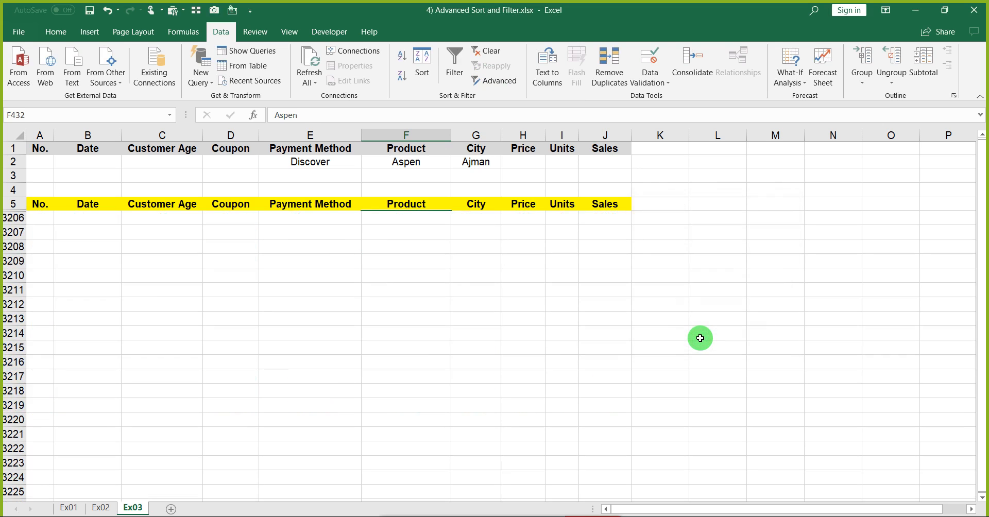
Clear the Product criterion in F2 and the Payment Method criterion in E2.
key("Up")
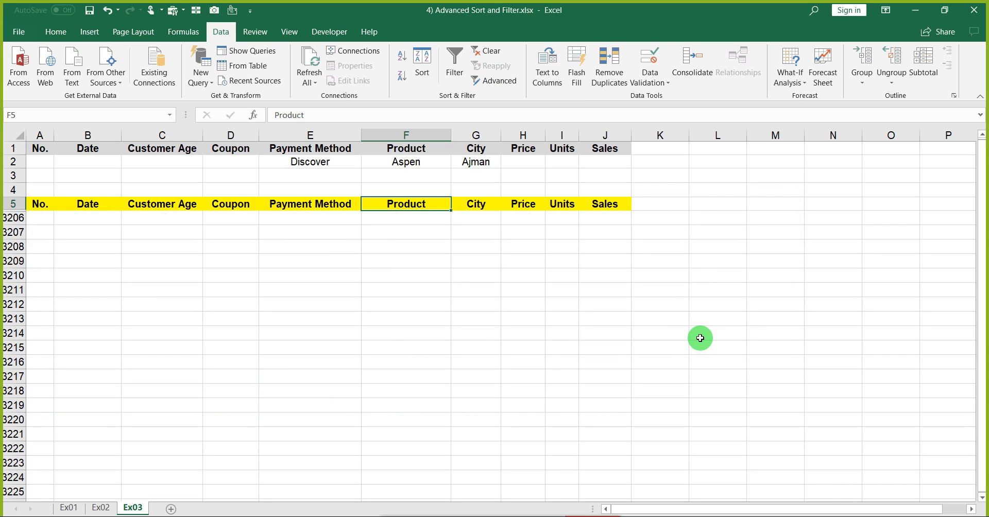
key("Up")
key("Up")
key("Up")
key("Delete")
key("Left")
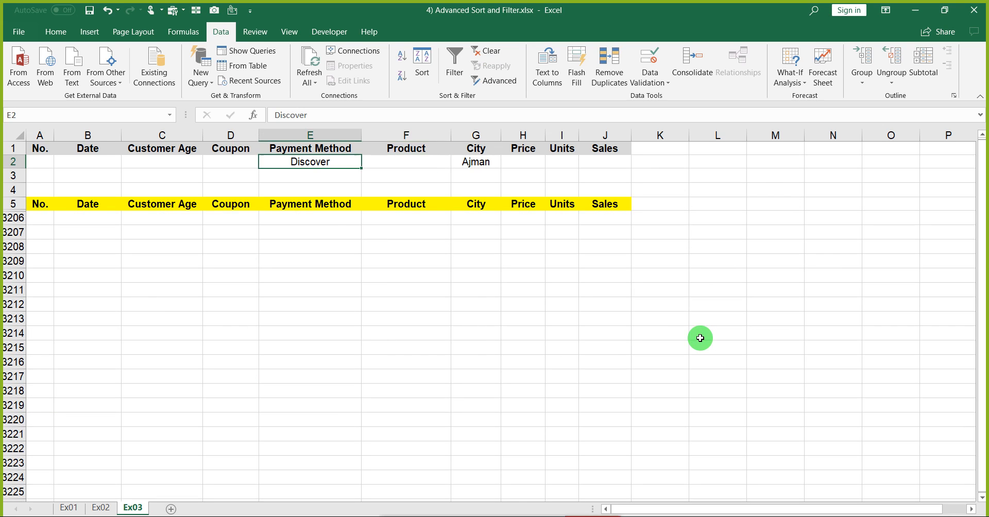
key("Delete")
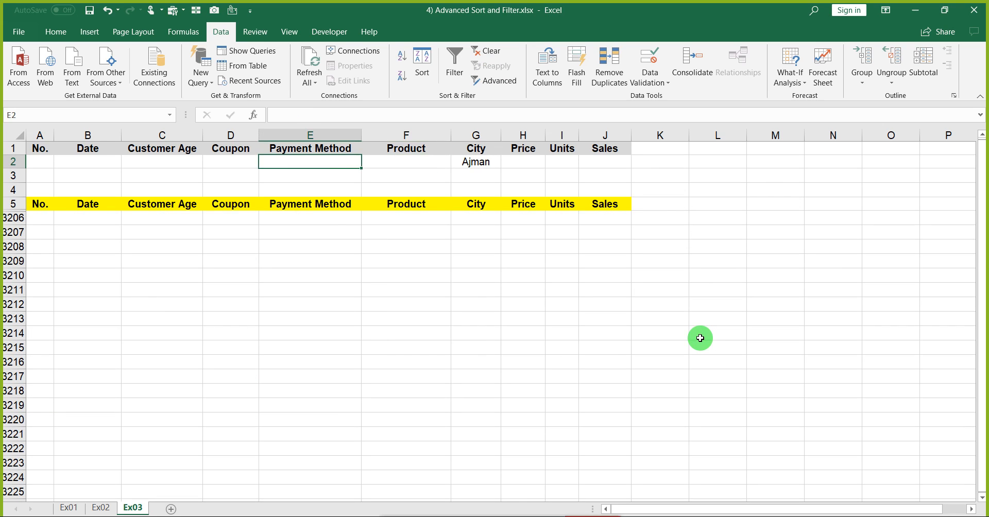
Replace the advanced filter with standard filter buttons on the main table's header row A5:J5, showing all records.
left_click(504, 205)
key("ctrl+shift+l")
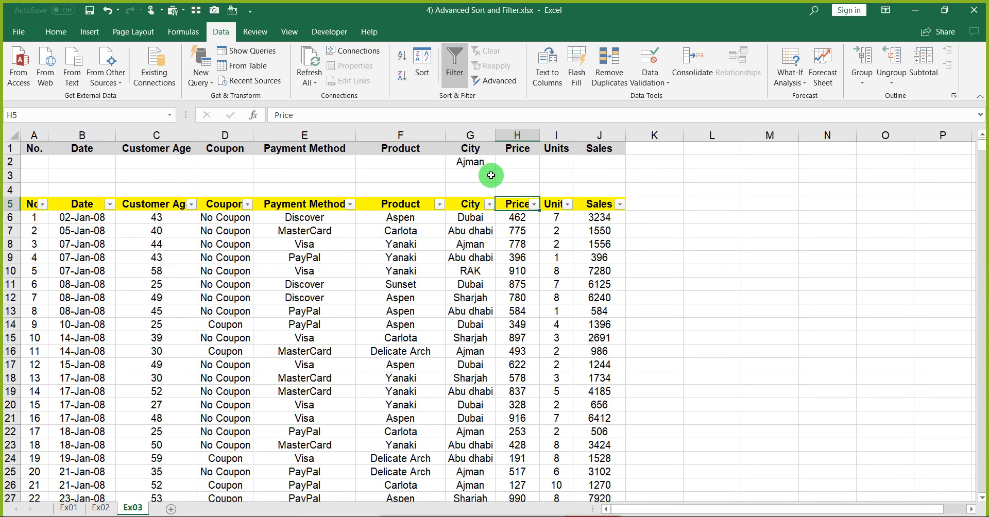
Apply the Advanced Filter in place to the sales table, using the Ajman criterion in $A$1:$J$2.
left_click(496, 91)
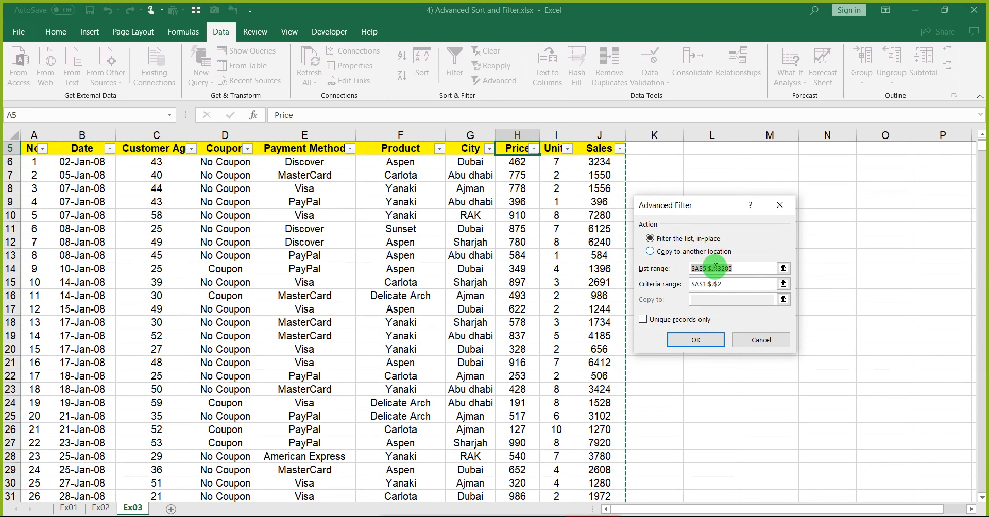
left_click(698, 340)
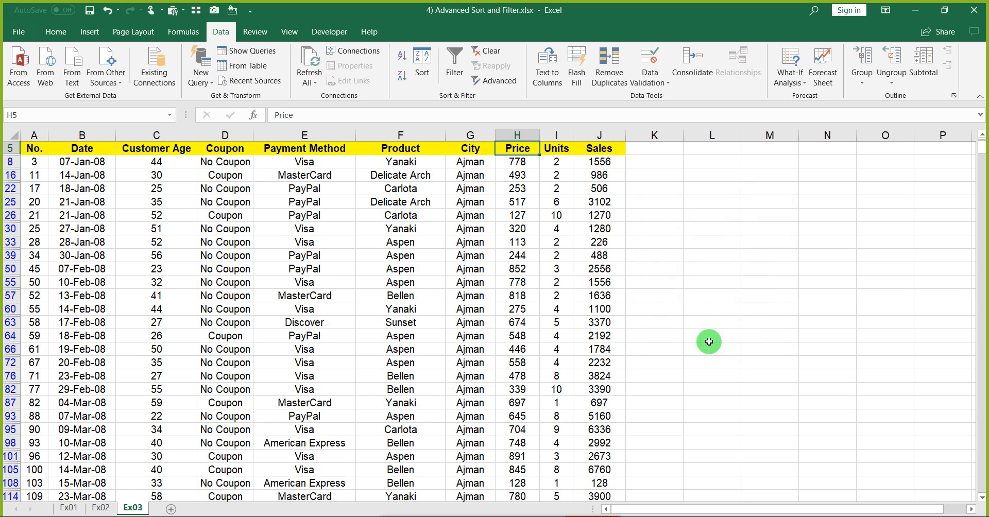
left_click_drag(982, 147, 978, 101)
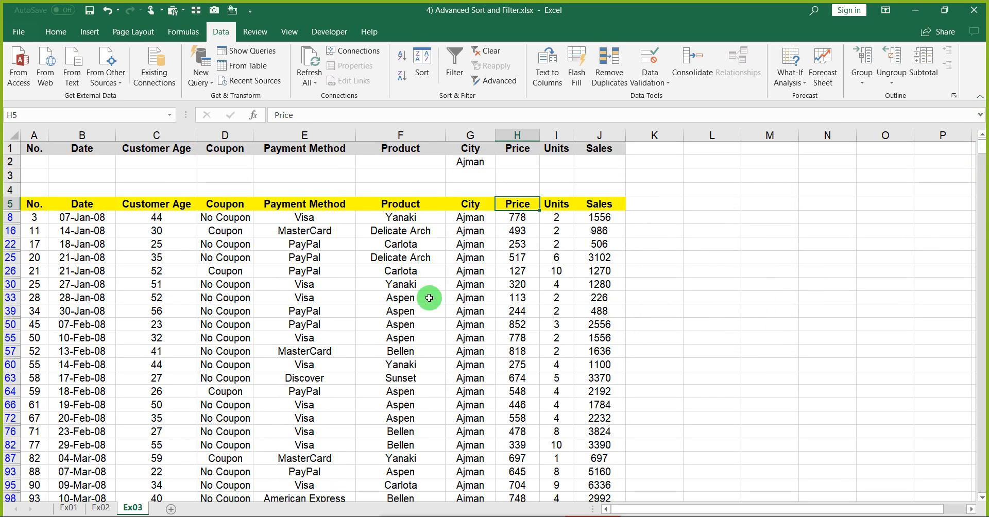
Enter Aspen as the Product criterion in F2.
left_click(386, 165)
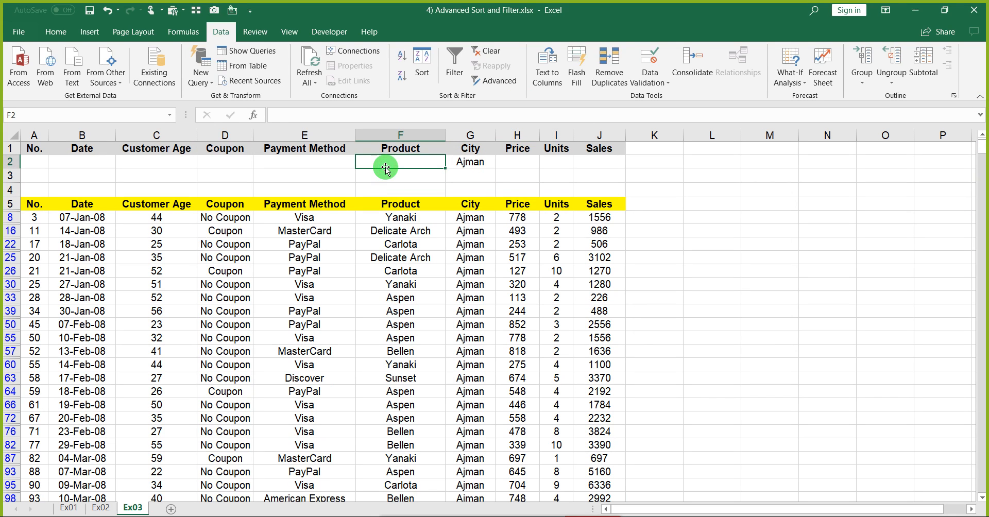
type("Aspen")
key("Return")
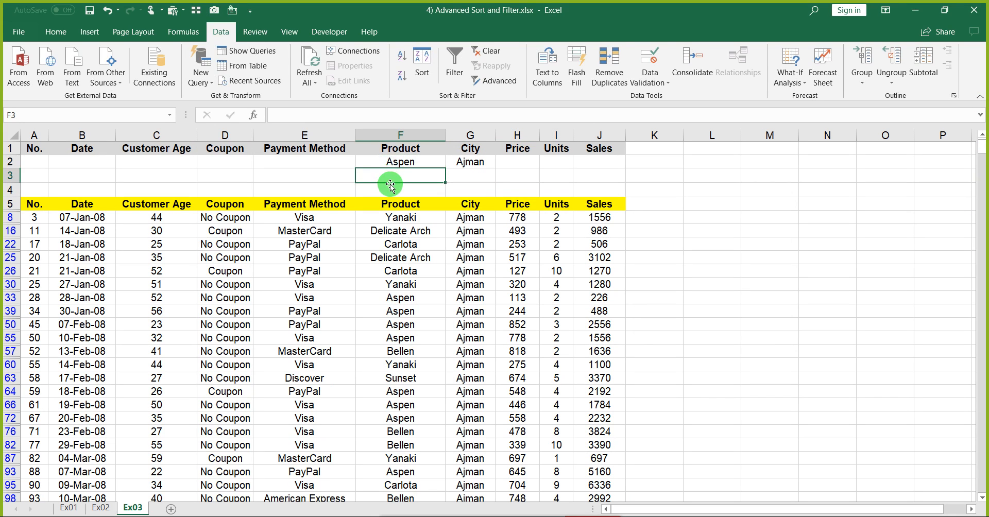
Reapply the in-place Advanced Filter to the sales table for product Aspen and city Ajman, using criteria range $A$1:$J$2.
left_click(382, 244)
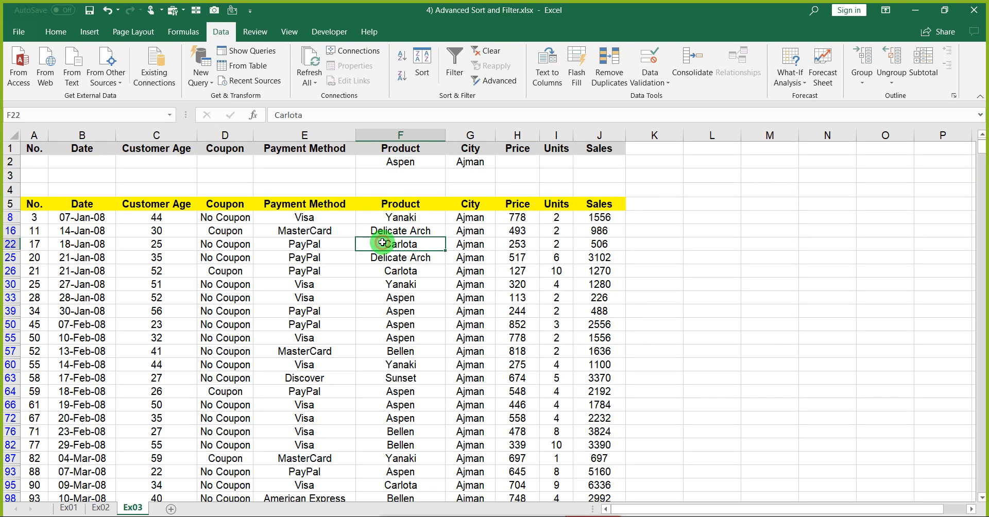
left_click(500, 91)
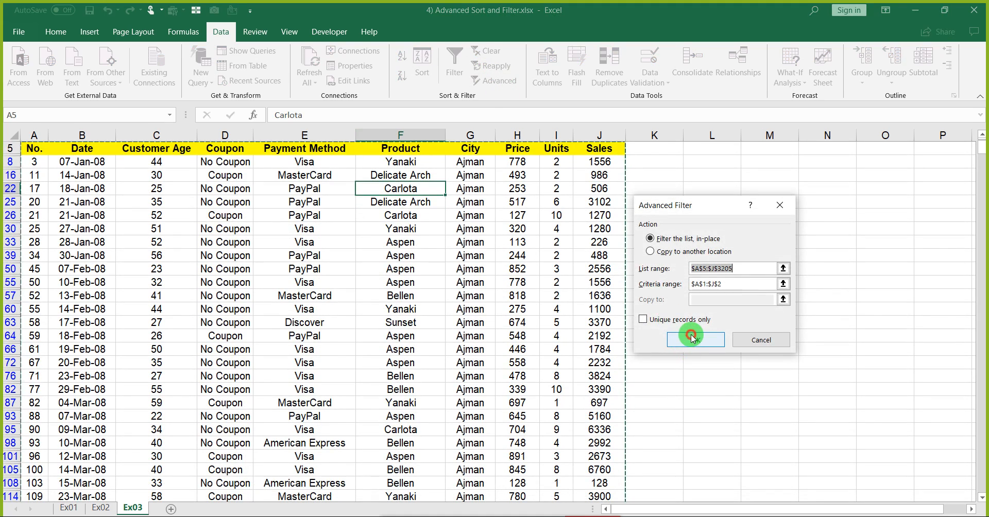
left_click(690, 335)
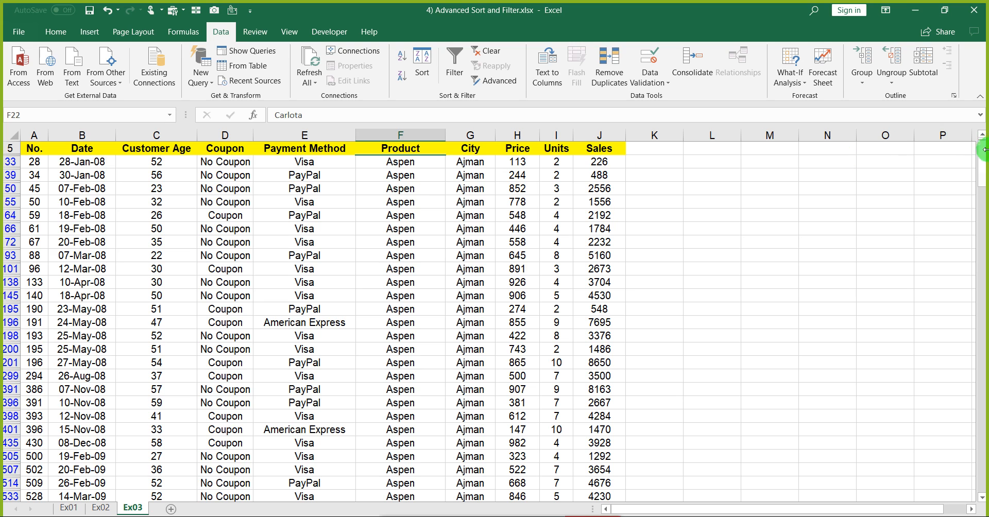
left_click_drag(982, 161, 977, 128)
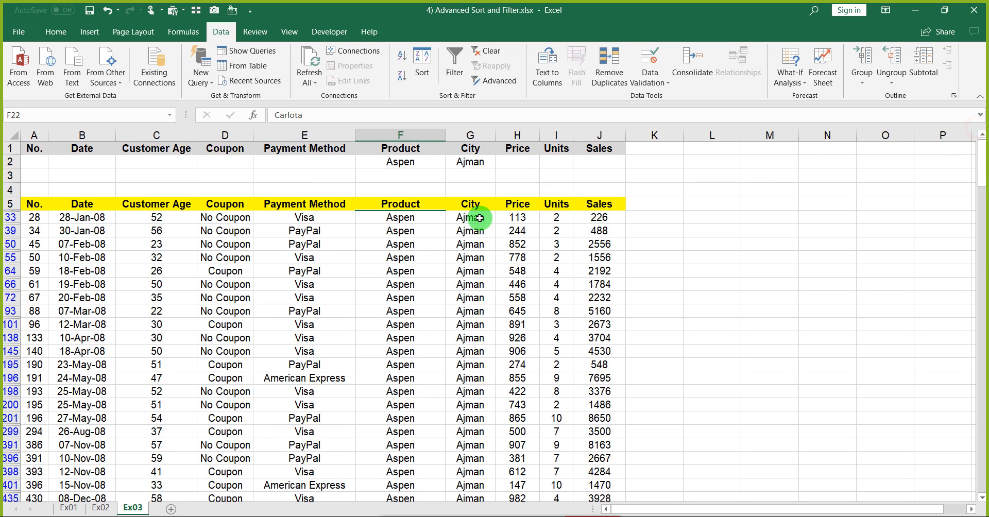
Enter Coupon as the Coupon criterion in D2.
left_click(294, 171)
left_click(221, 160)
type("C")
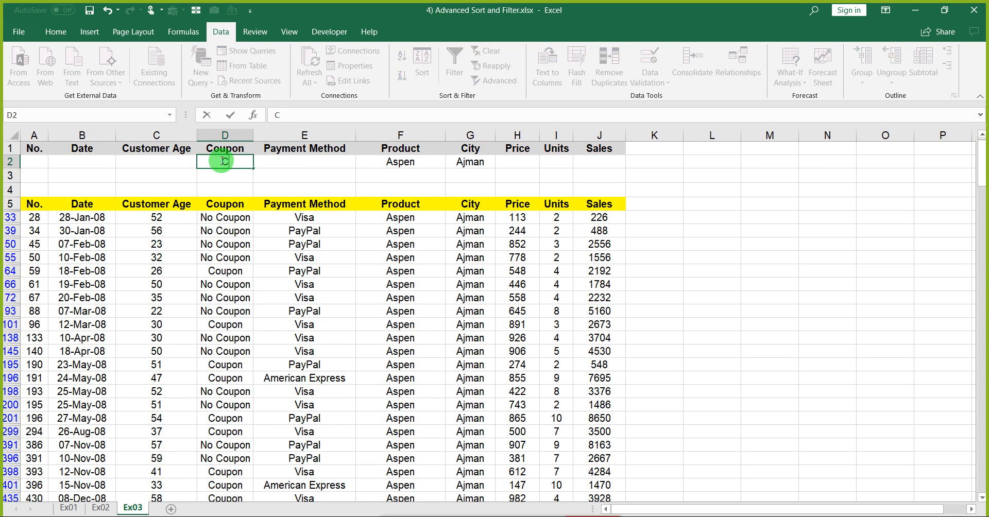
type("oupon")
key("Return")
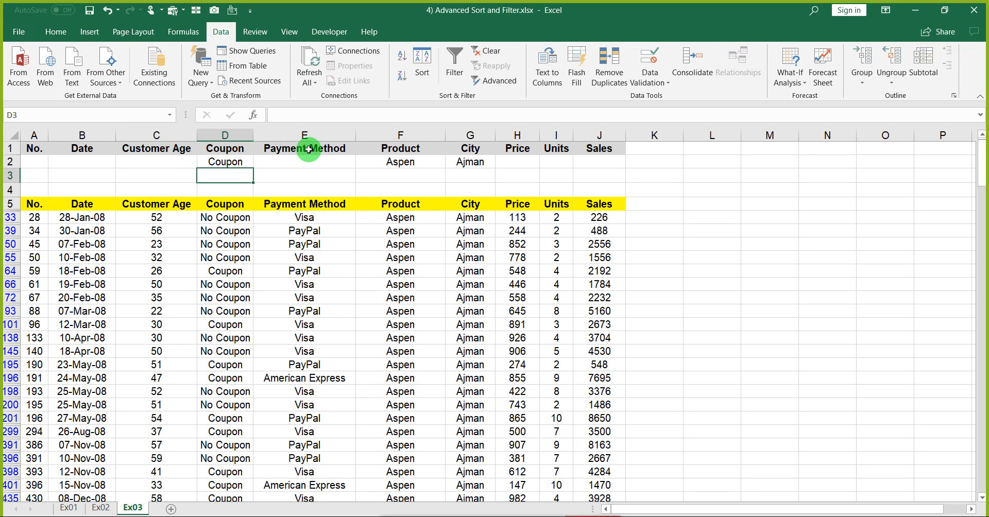
Reapply the in-place Advanced Filter to the sales table, now including the Coupon criterion with Aspen and Ajman.
left_click(454, 162)
left_click(391, 283)
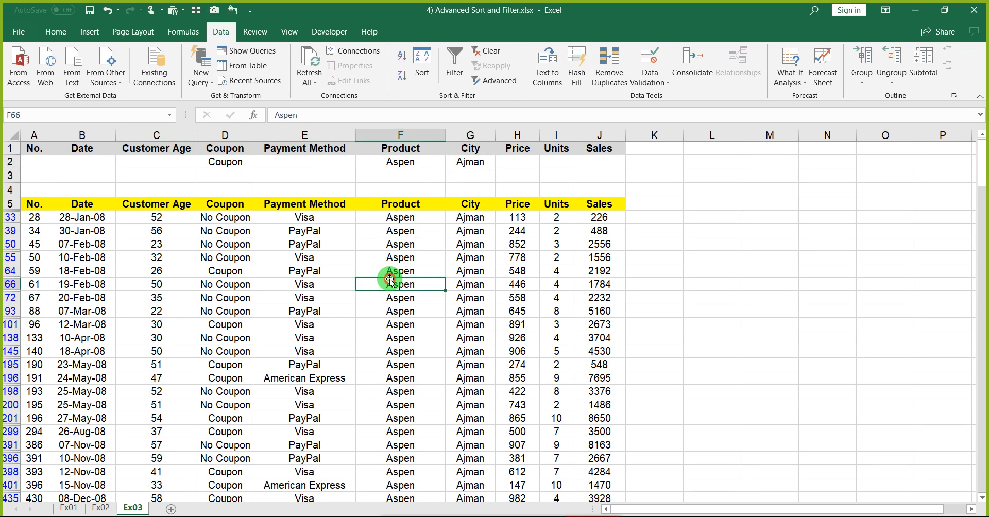
left_click(480, 82)
left_click(692, 338)
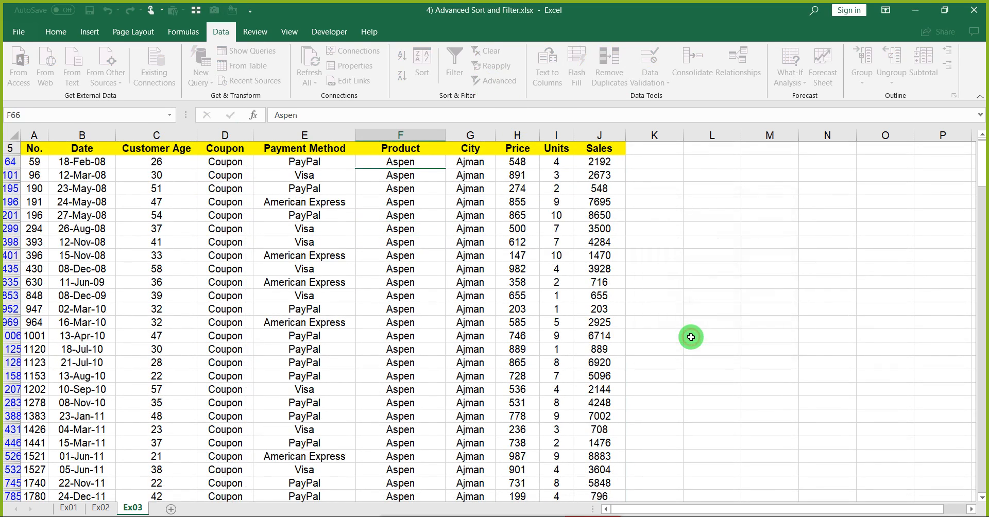
key("Up")
key("Up")
key("Up")
key("Up")
key("Up")
key("Up")
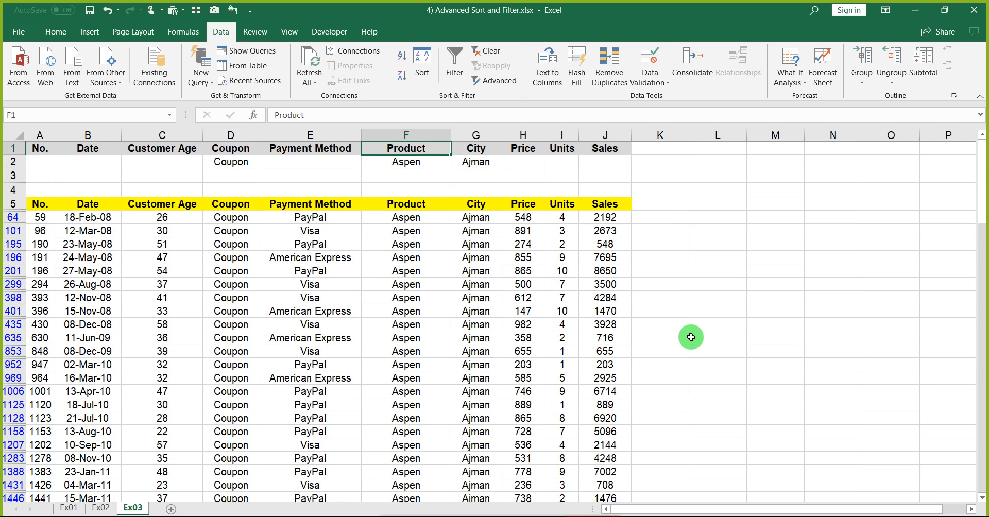
Enter Visa as the Payment Method criterion in E2.
left_click(397, 299)
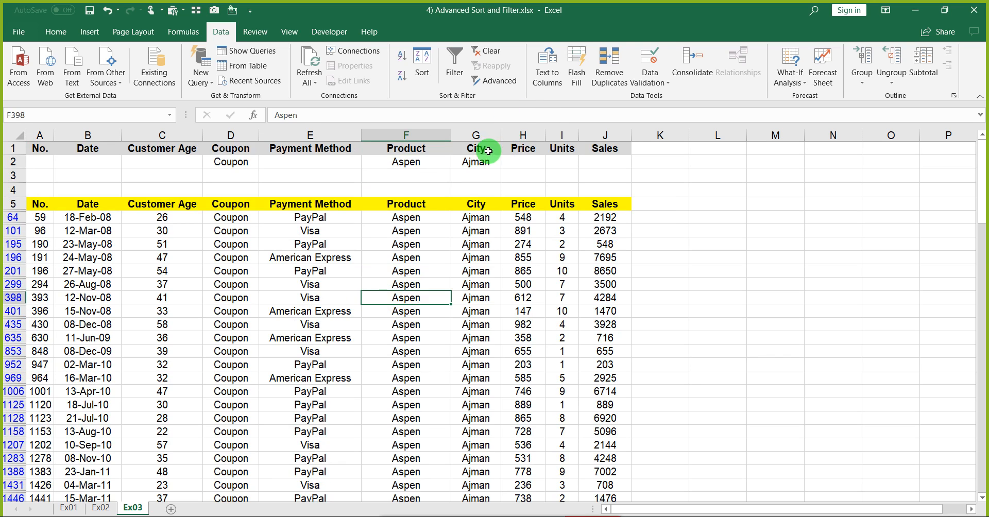
left_click(340, 160)
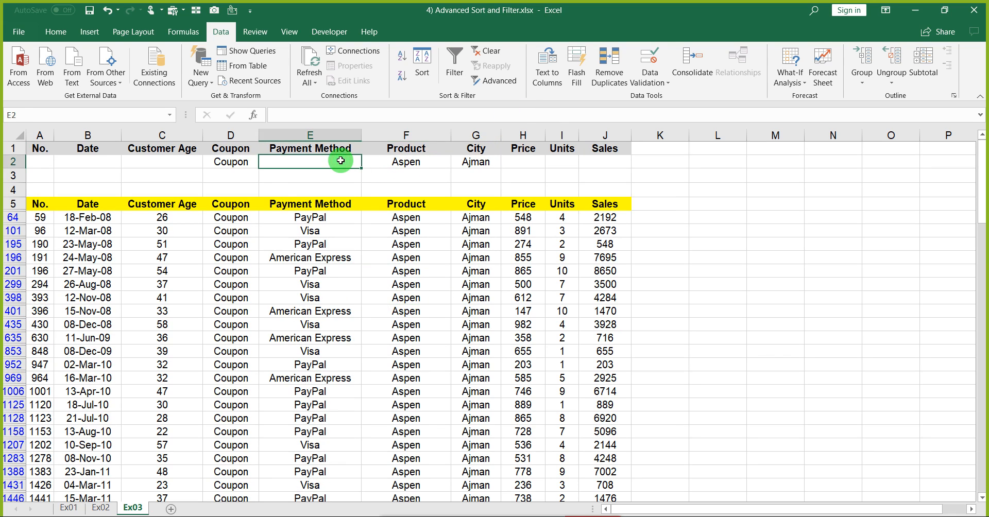
type("Visa")
key("Return")
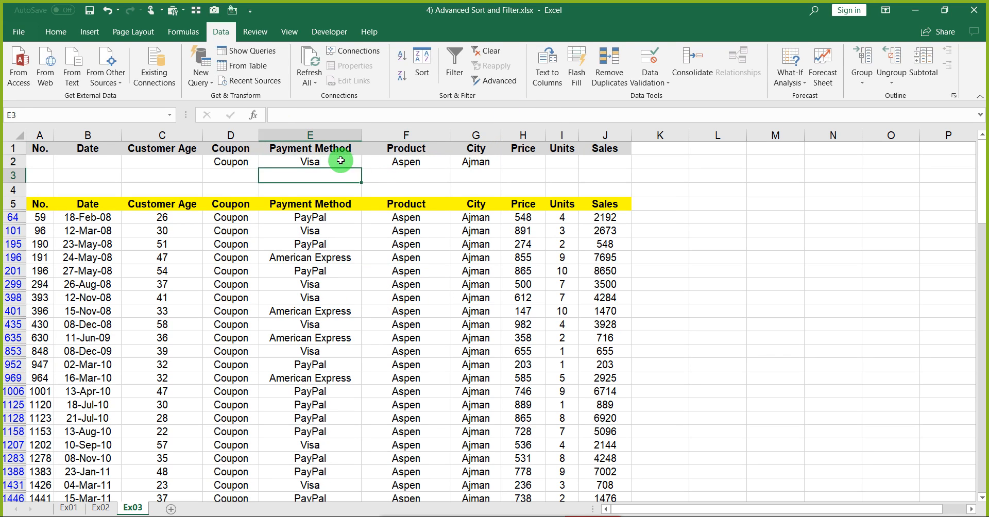
Filter the sales table in place with Advanced Filter for Coupon, Visa, Aspen and Ajman, using criteria range $A$1:$J$2.
left_click(339, 258)
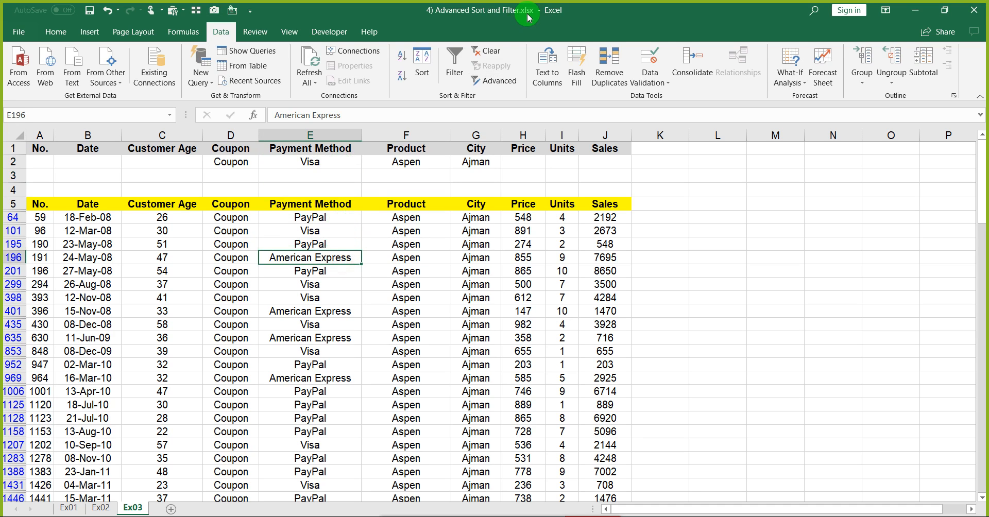
left_click(493, 81)
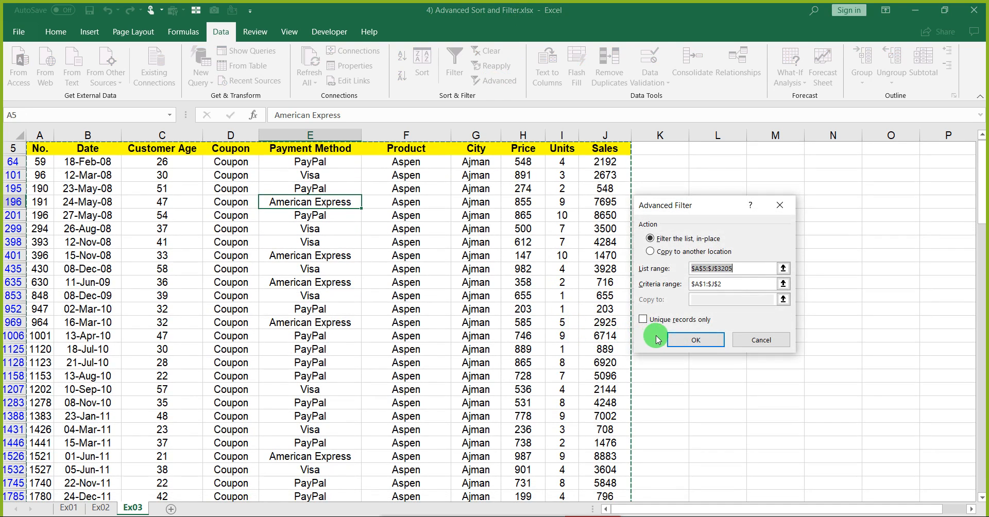
left_click(693, 339)
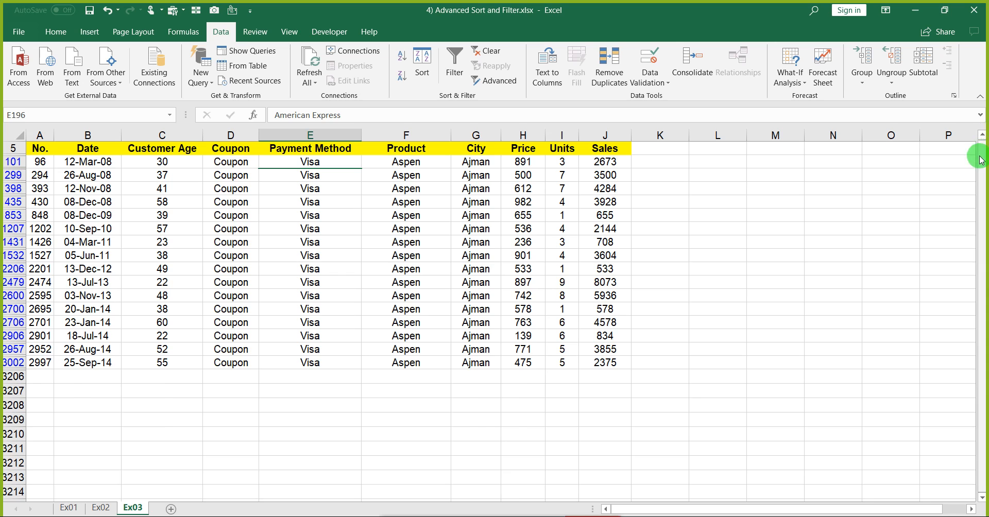
scroll(979, 154, "up", 2)
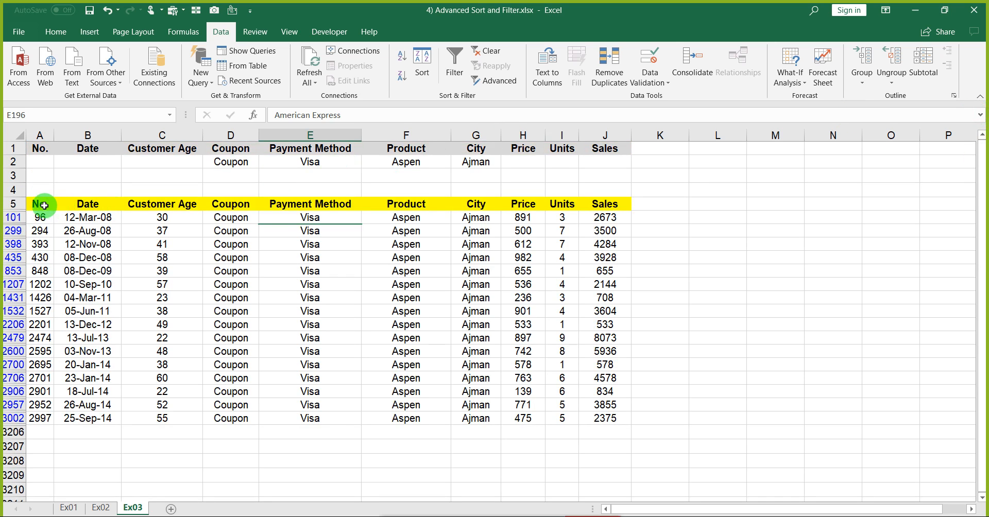
left_click_drag(40, 204, 610, 421)
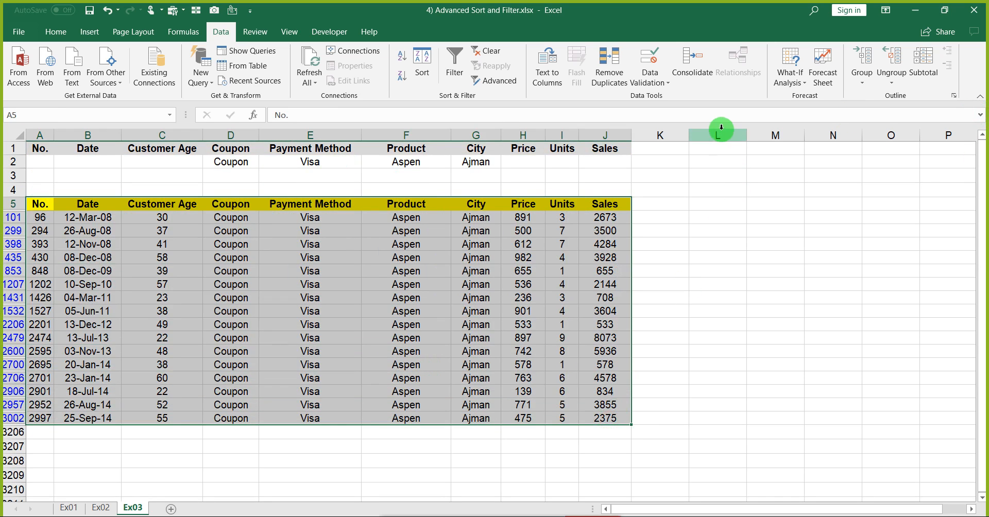
left_click(708, 148)
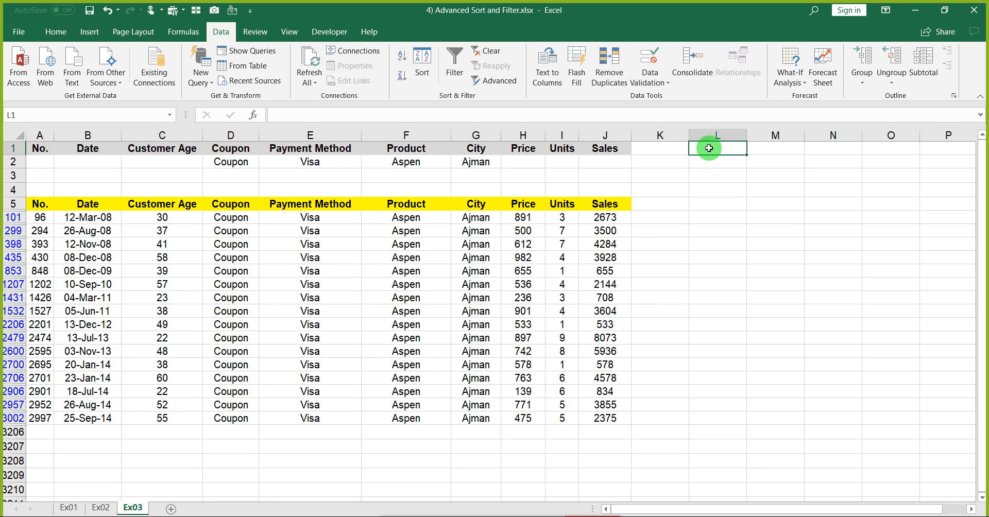
Switch the sales table from the advanced filter to standard filter buttons, showing all records.
left_click(386, 260)
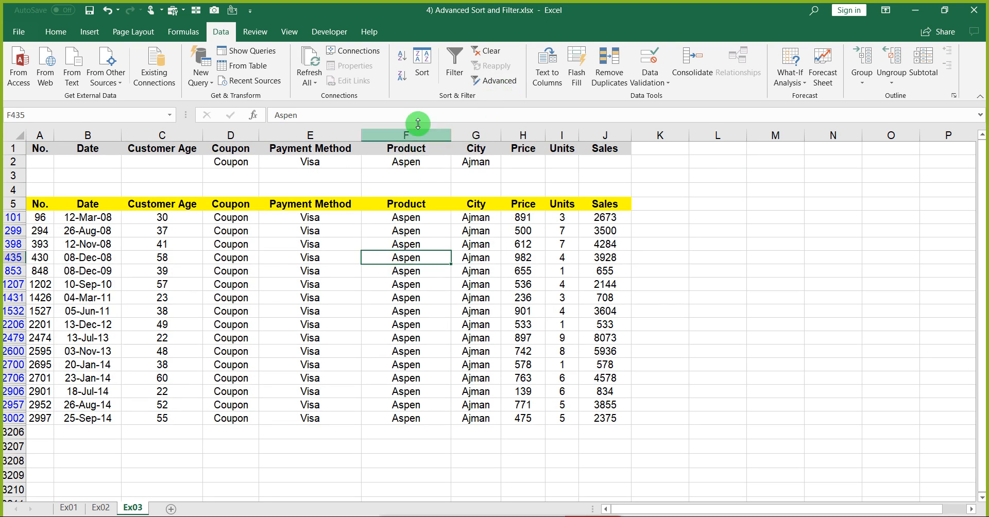
key("ctrl+shift+l")
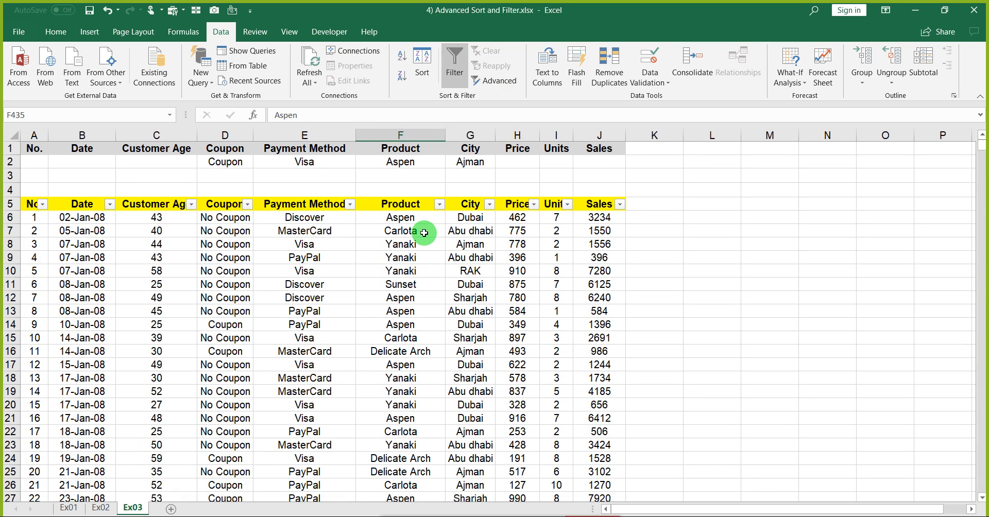
left_click(424, 233)
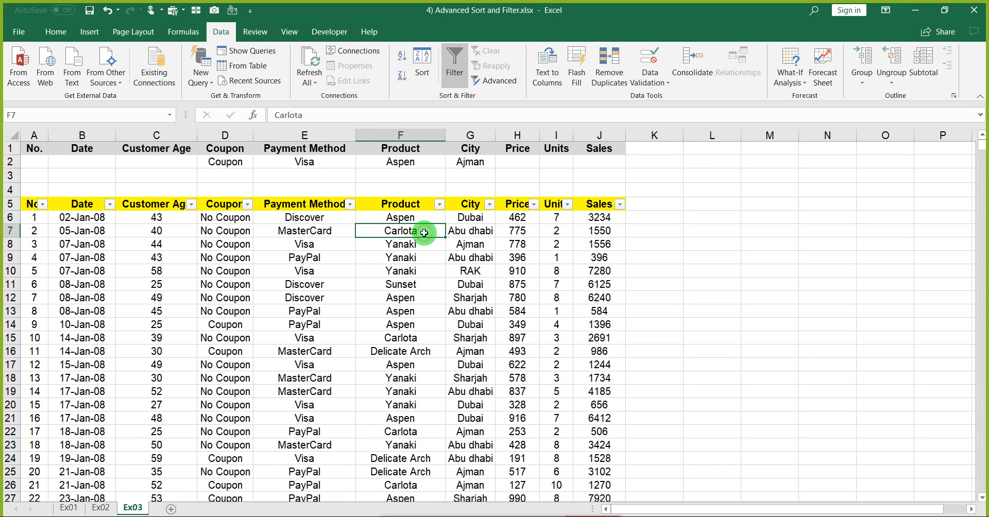
Run the Advanced Filter on $A$5:$J$3205 with criteria range $A$1:$J$2, copying the matching records to another location starting at L1.
left_click(495, 82)
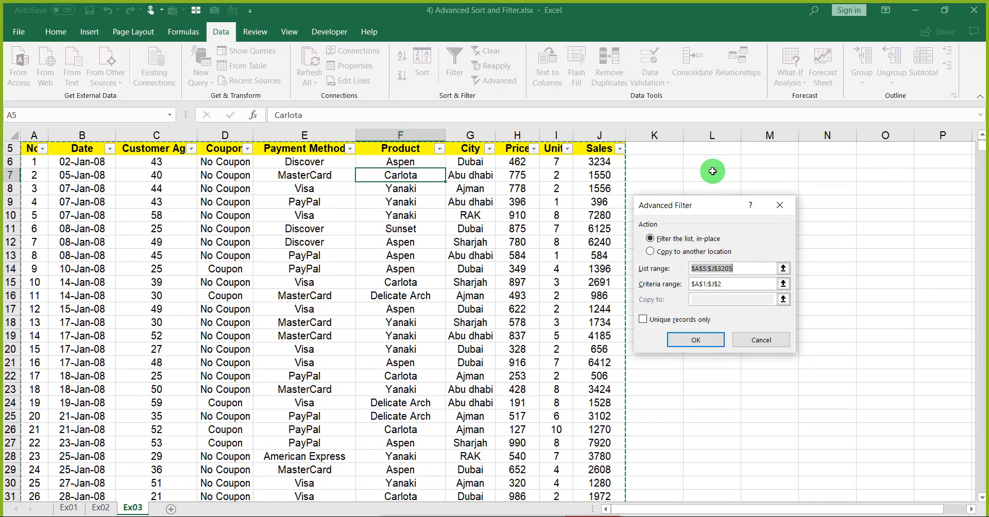
left_click_drag(981, 146, 978, 108)
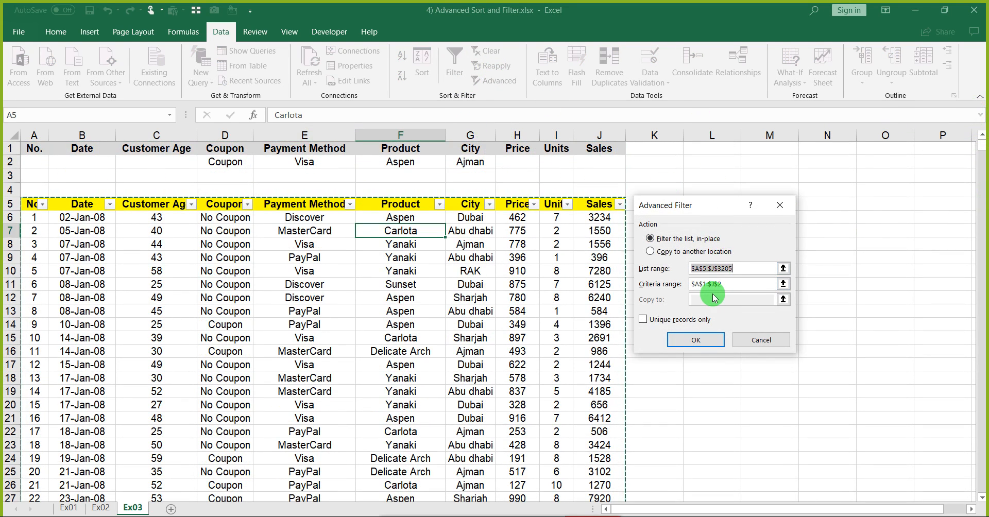
left_click(651, 252)
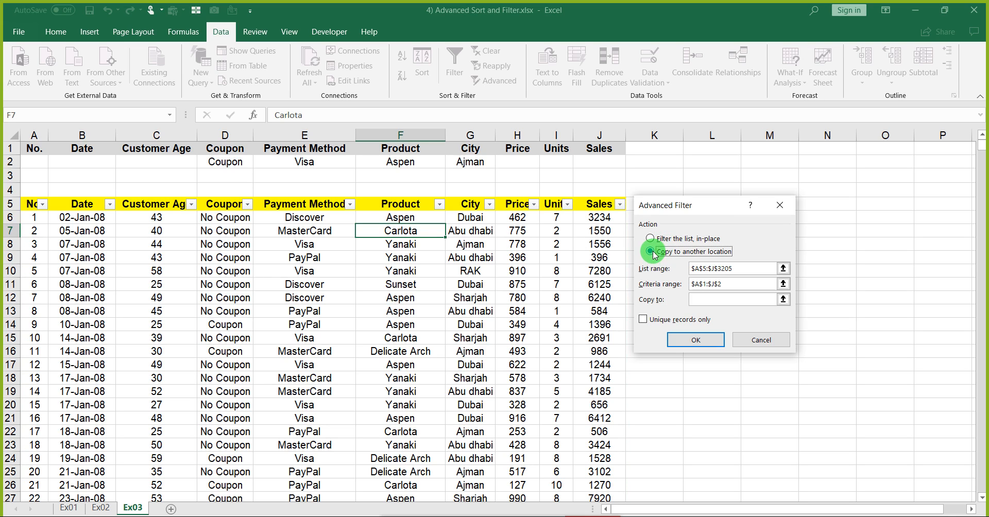
left_click(704, 302)
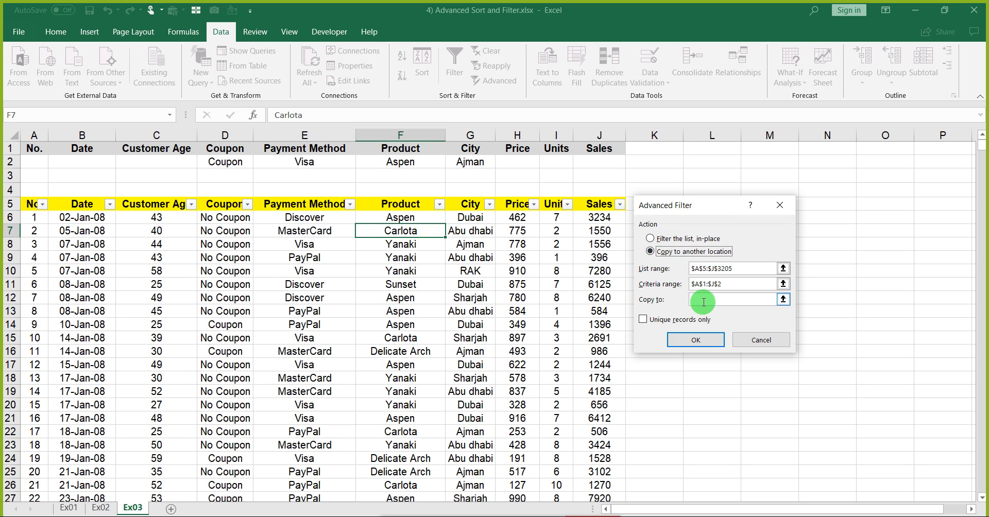
left_click(665, 239)
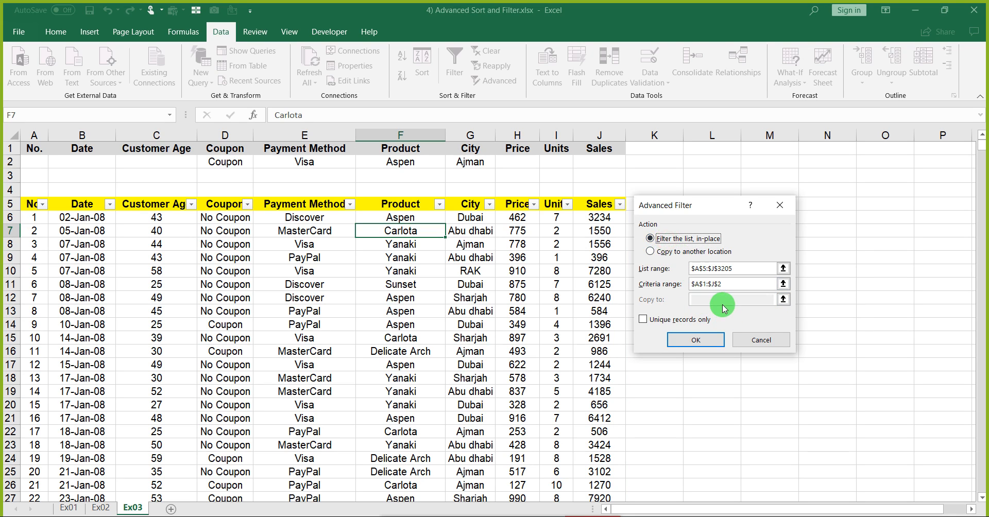
left_click(651, 252)
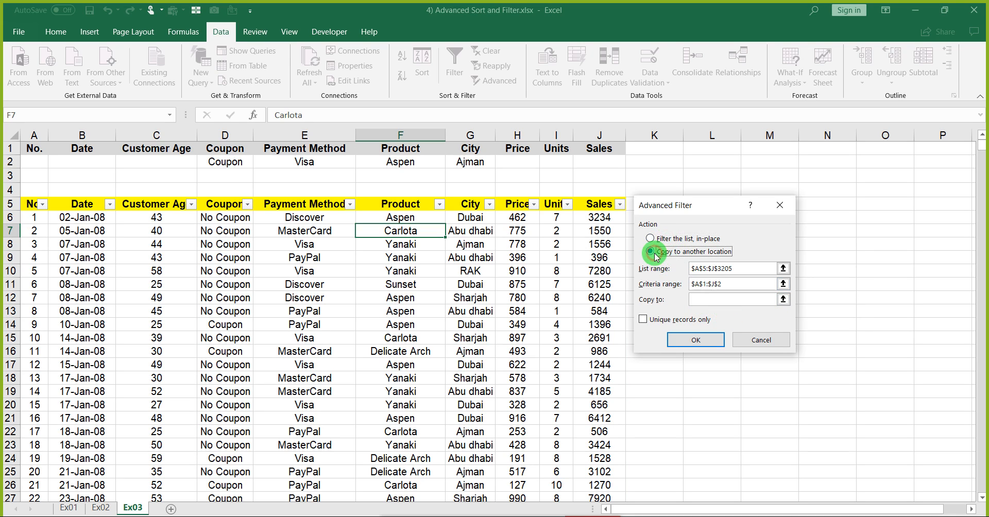
left_click(698, 298)
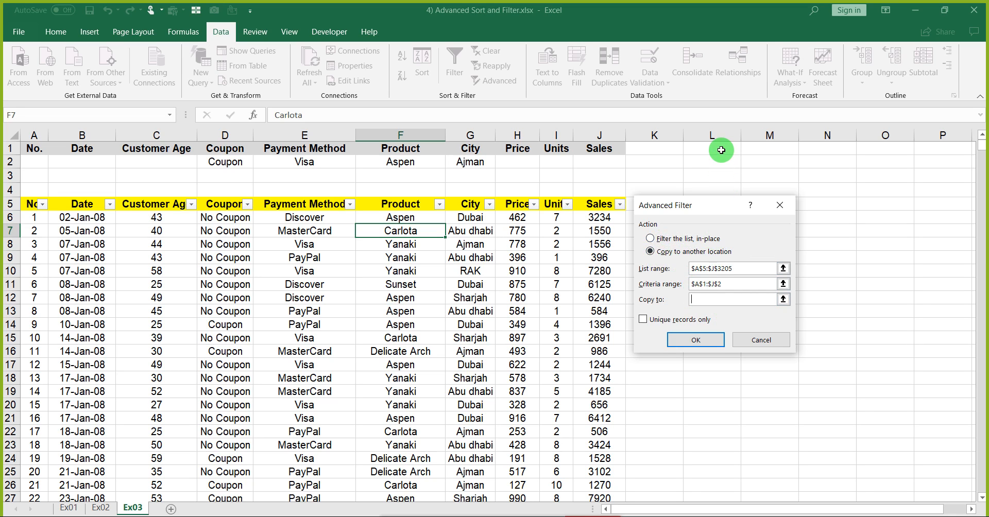
left_click(721, 150)
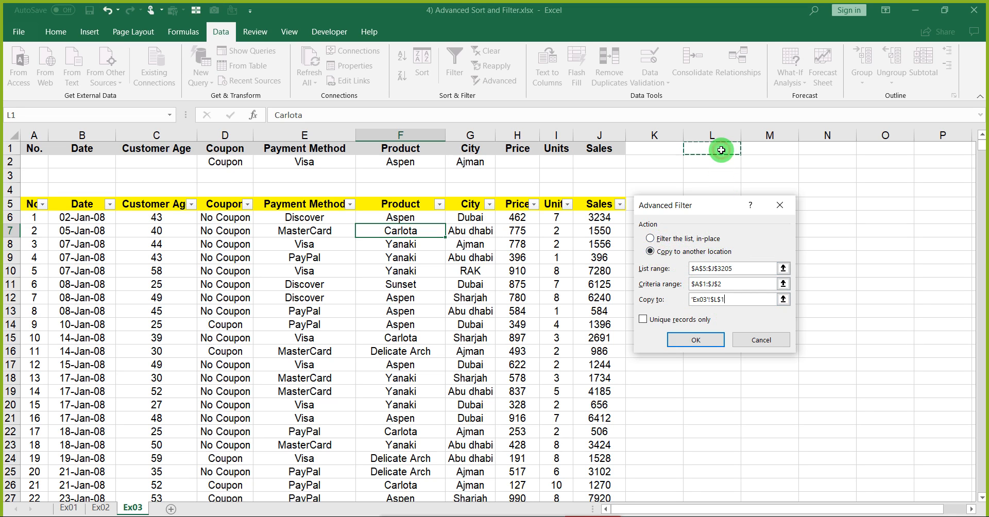
left_click(707, 341)
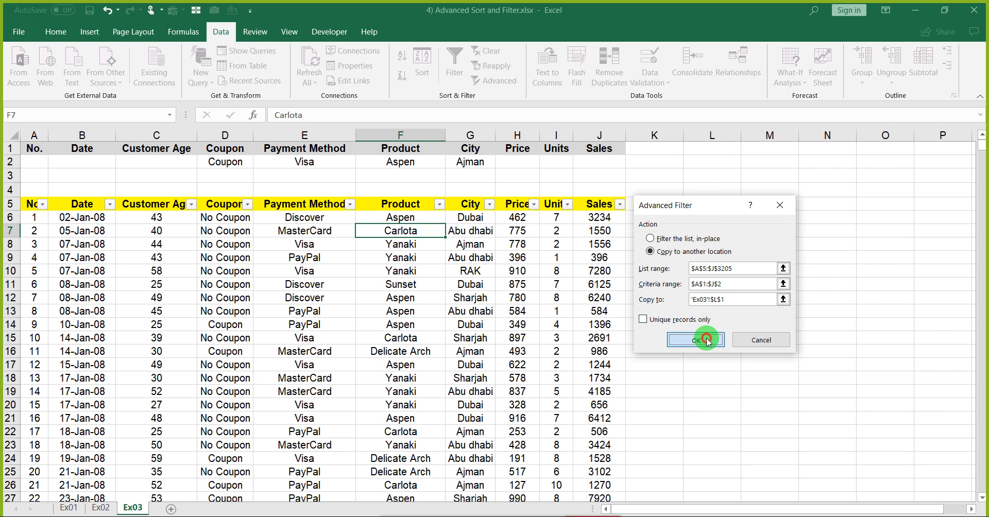
Examine the copied records by selecting the whole block L1:U17, and return to cell A1.
key("Right")
key("Right")
key("Right")
key("Right")
key("Right")
key("Right")
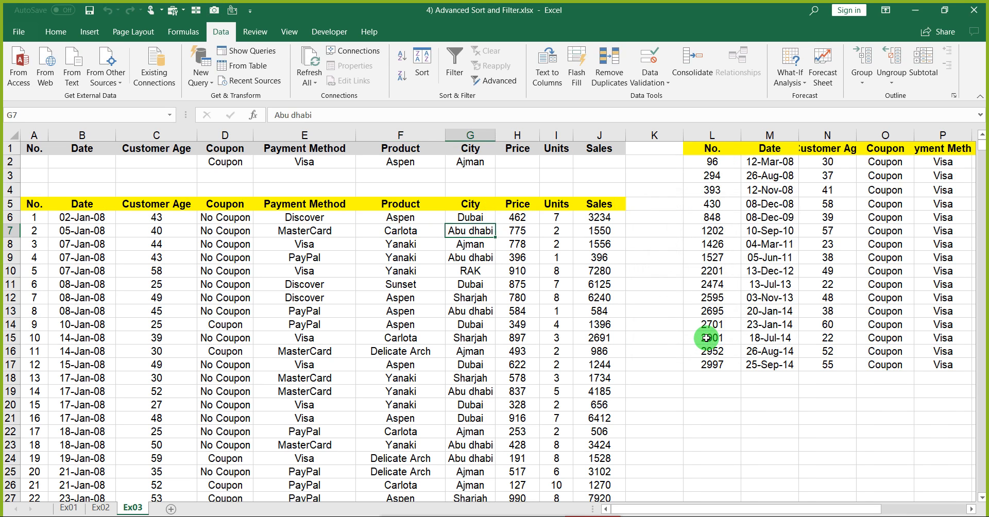
key("ctrl+Up")
key("ctrl+shift+Down")
key("ctrl+shift+Right")
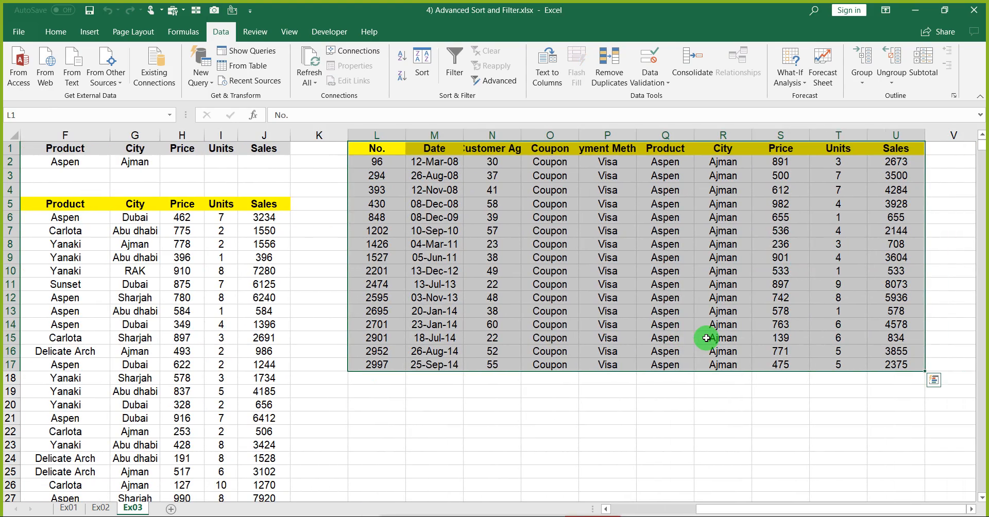
key("ctrl+Home")
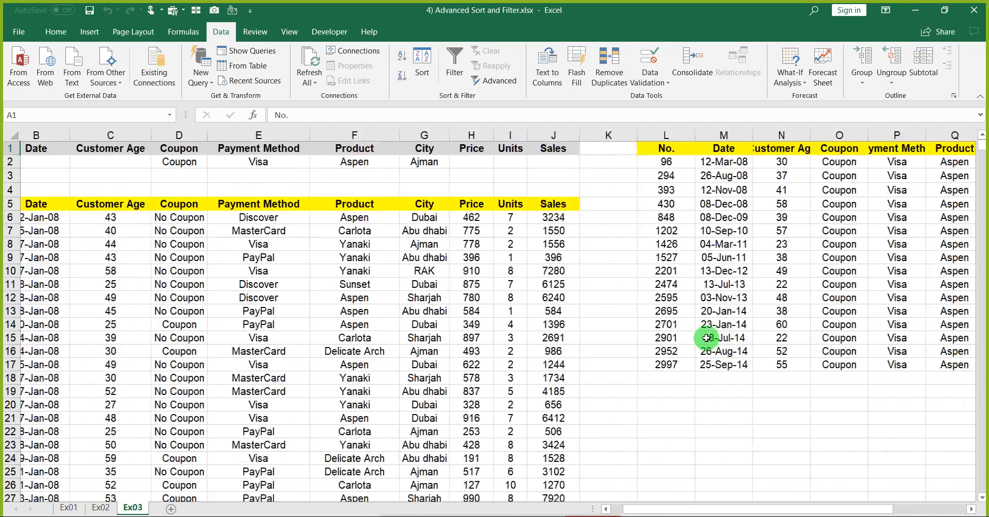